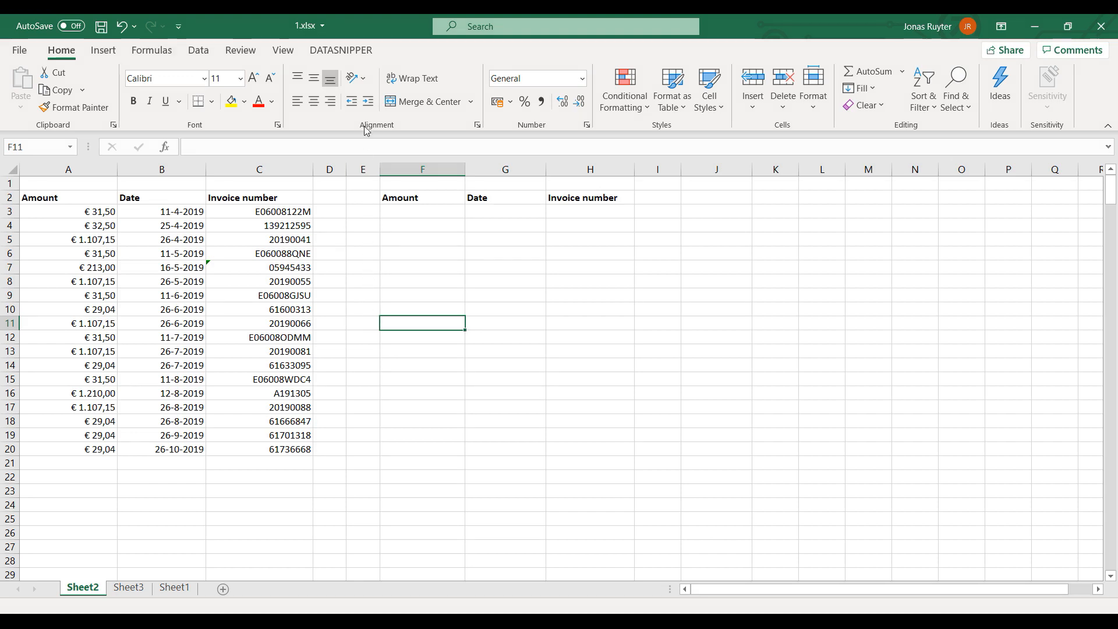
Step: Show the DataSnipper ribbon tools beside the invoice sheet
left_click(353, 52)
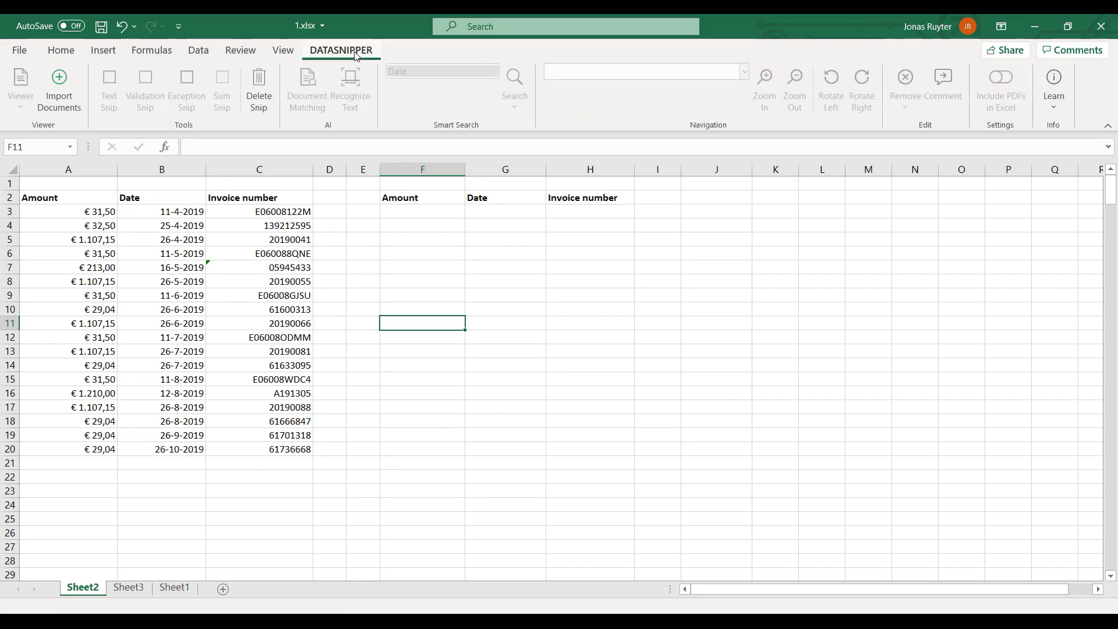
Step: Import every invoice PDF from the DataSnipper Crediteuren folder
left_click(60, 96)
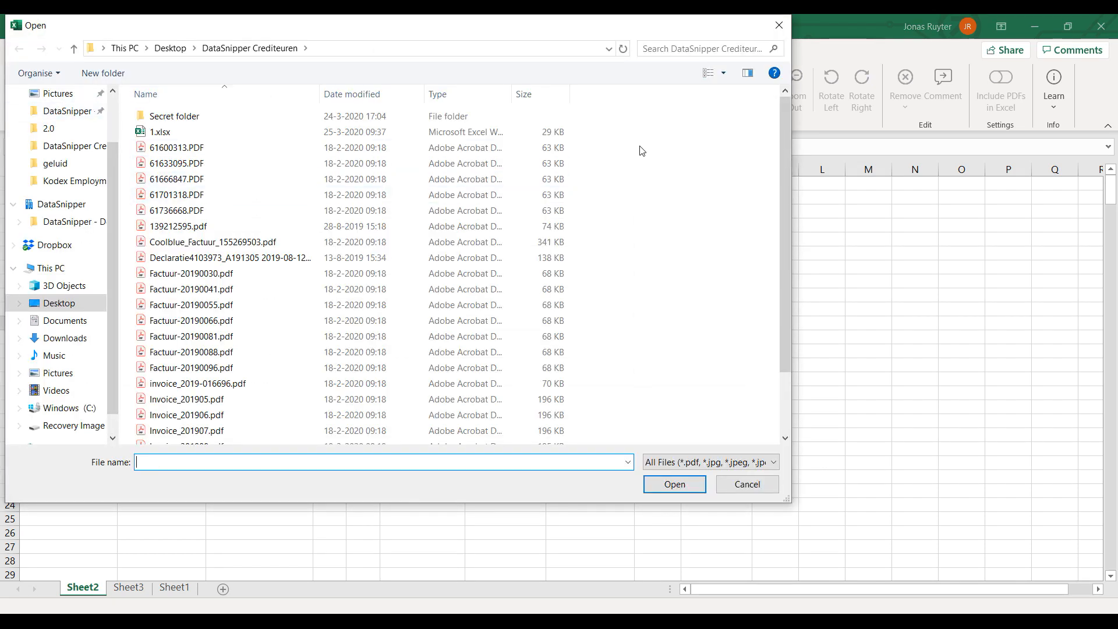
left_click_drag(589, 152, 386, 509)
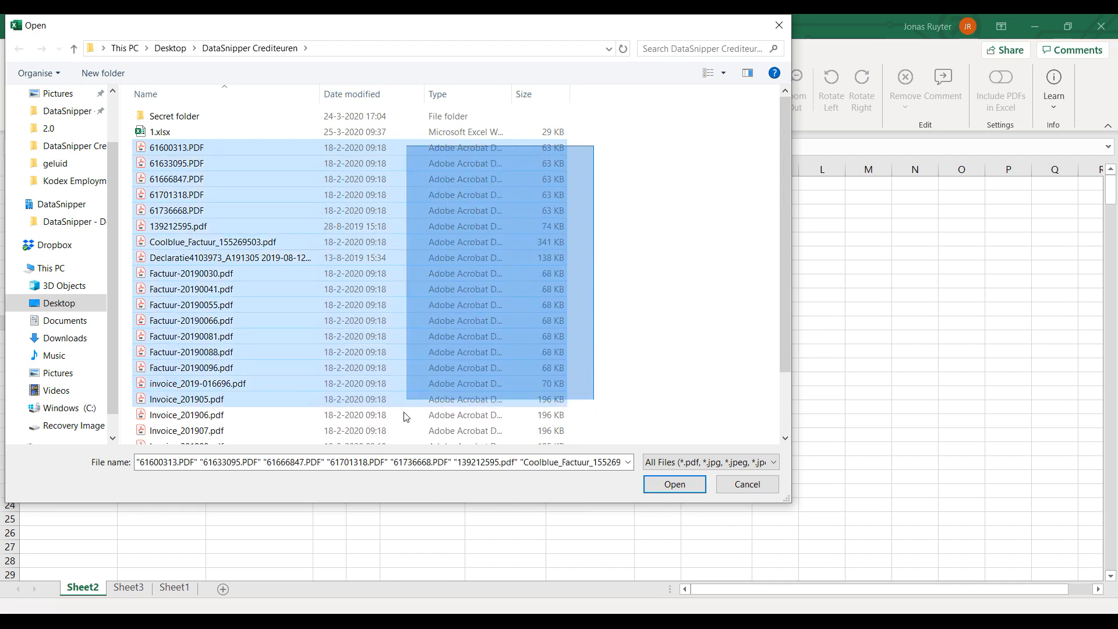
left_click(674, 488)
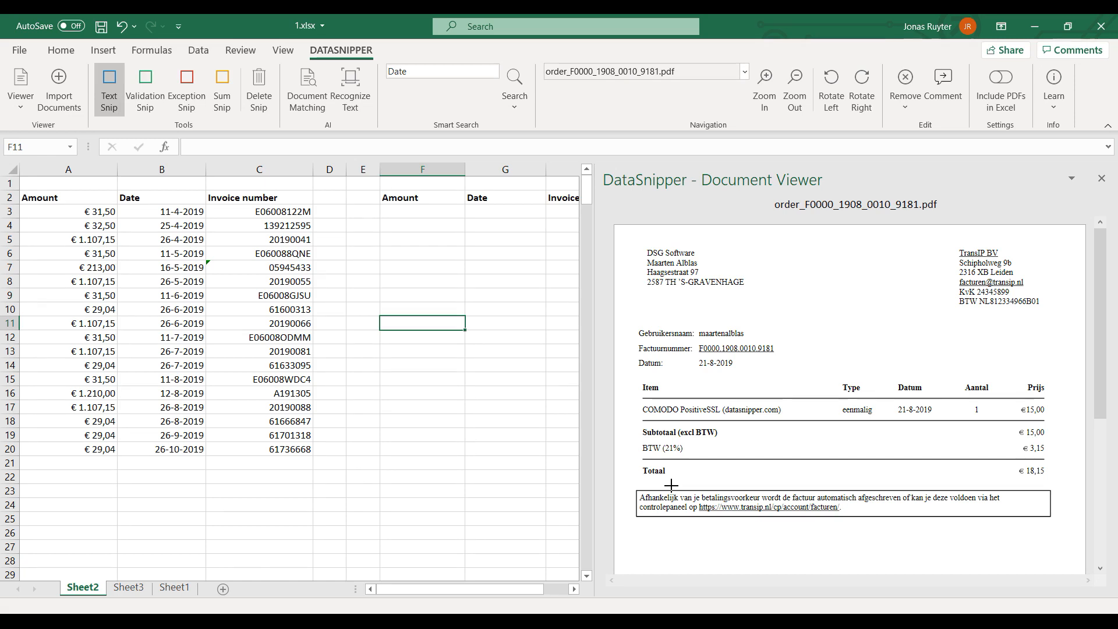
Step: Set Amount (A2), Date (B2) and Invoice number (C2) as Document Matching inputs
left_click(307, 108)
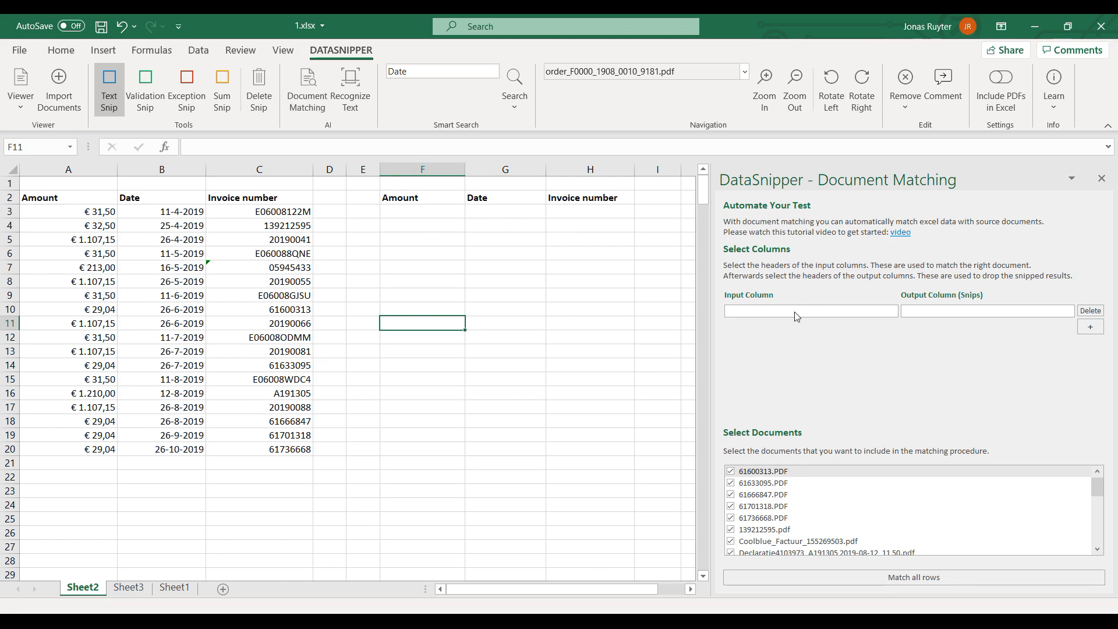
left_click(43, 198)
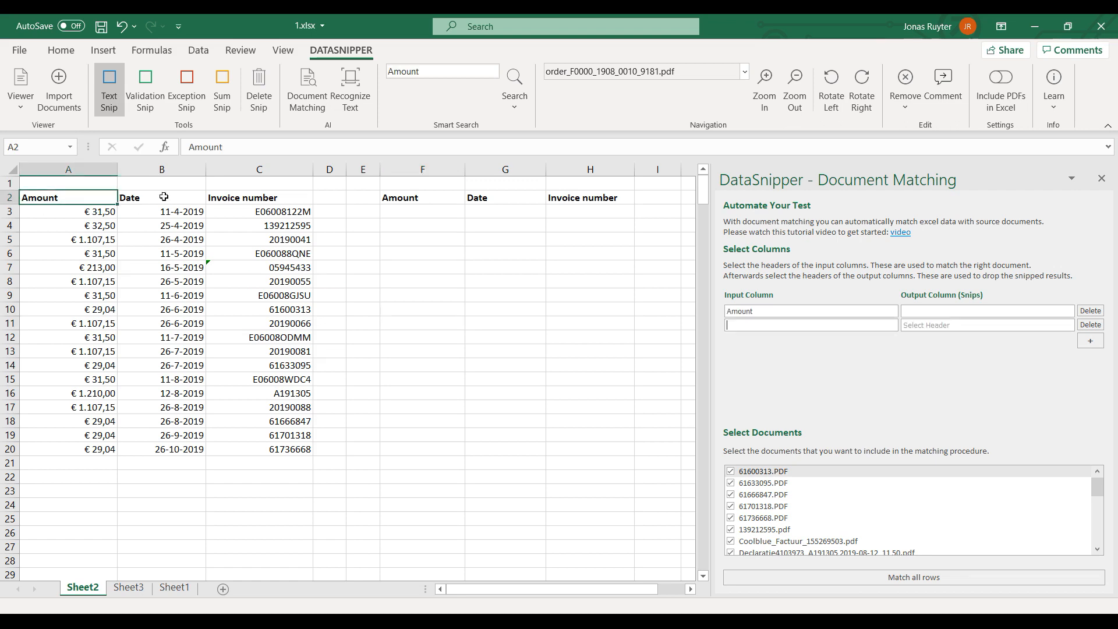
left_click(172, 198)
left_click(227, 197)
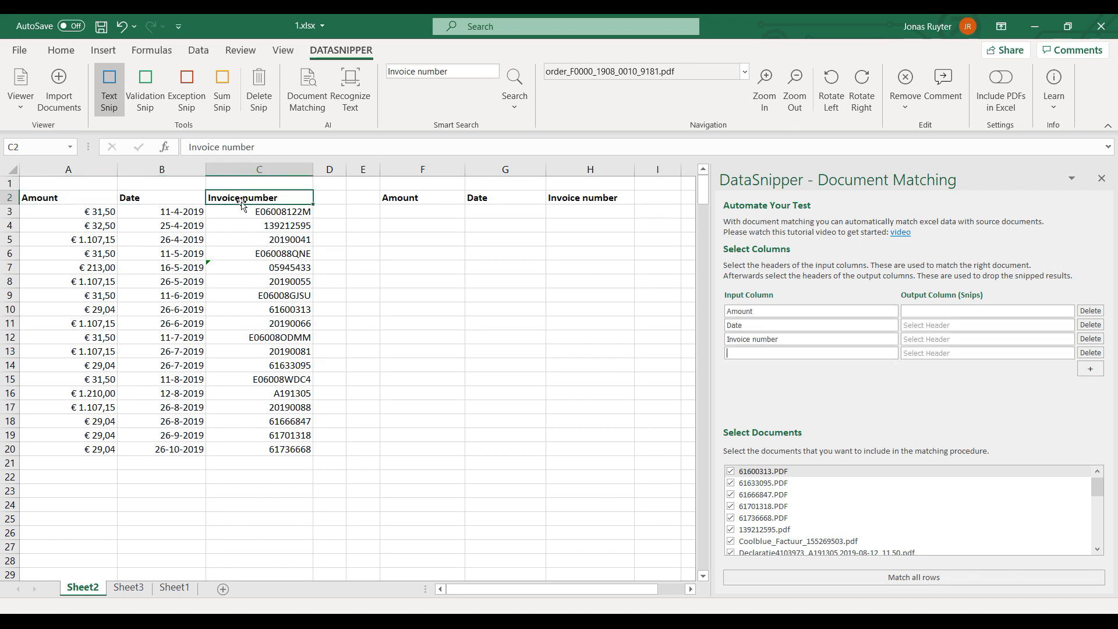
Step: Set F2, G2 and H2 as output columns and run matching for all rows
left_click(953, 312)
left_click(422, 199)
left_click(486, 198)
left_click(576, 199)
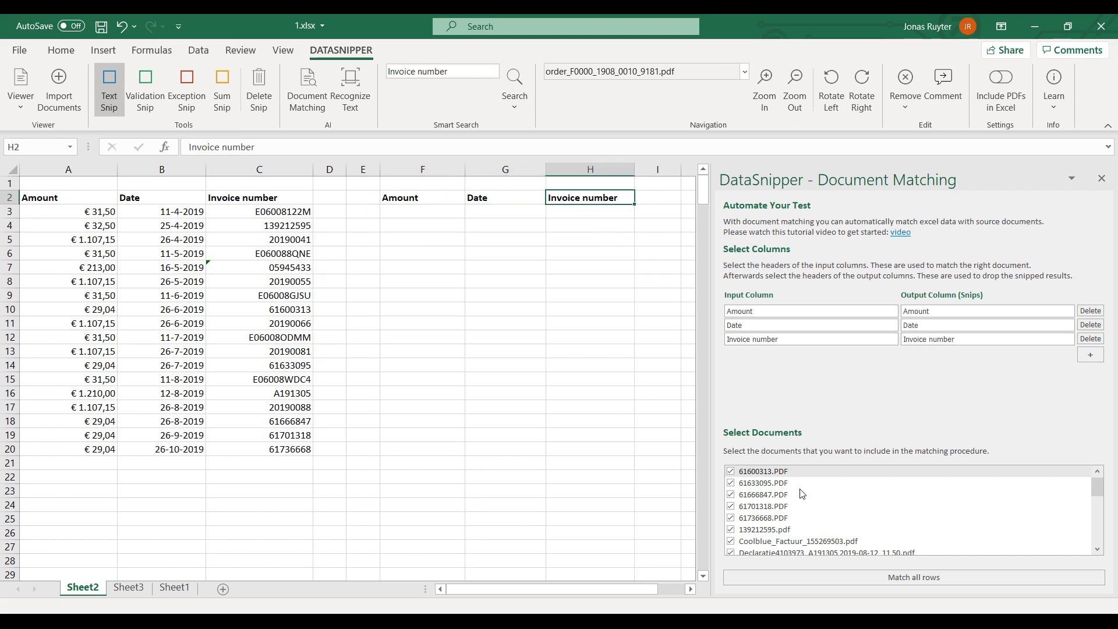
scroll(801, 494, "down", 2)
scroll(801, 494, "down", 3)
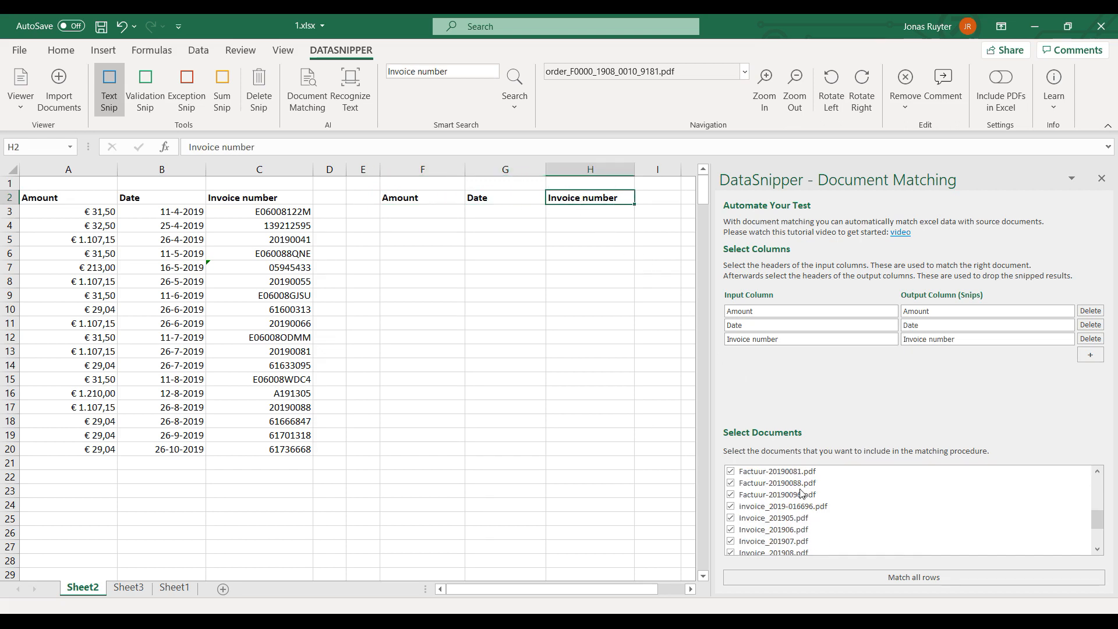
scroll(801, 493, "down", 3)
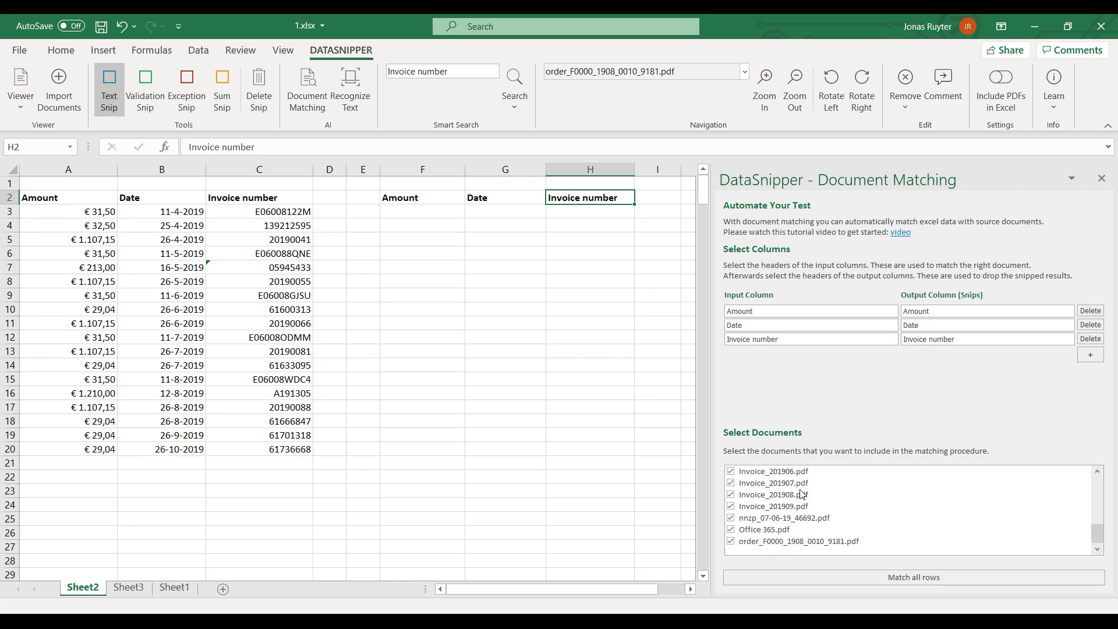
left_click(820, 582)
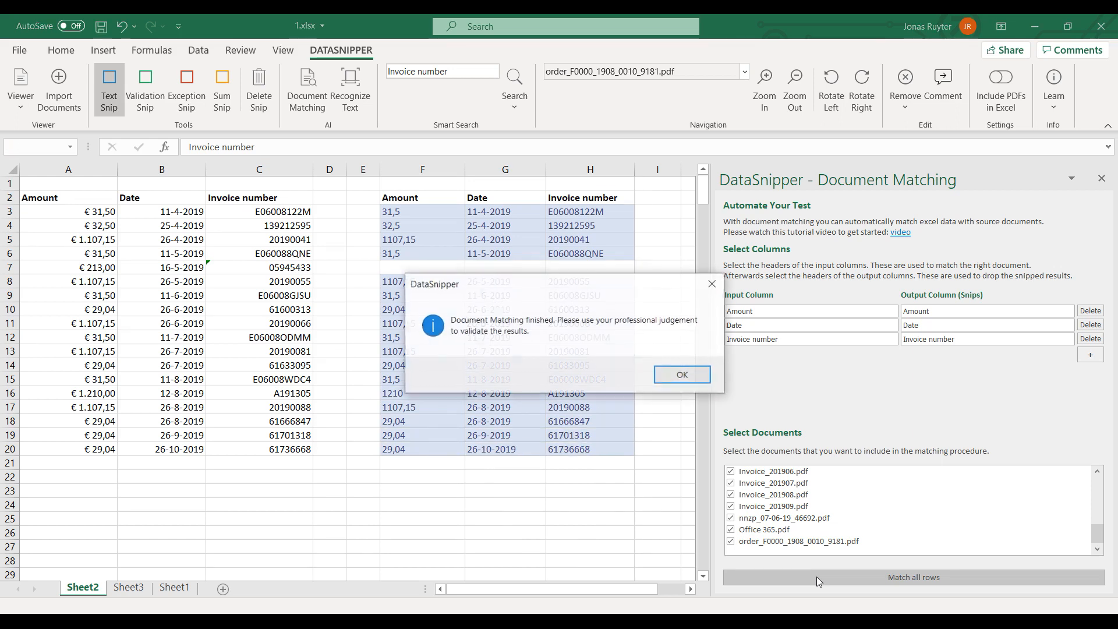
Step: Acknowledge the finished matching, leaving invoice 05945433's row blank
left_click(672, 376)
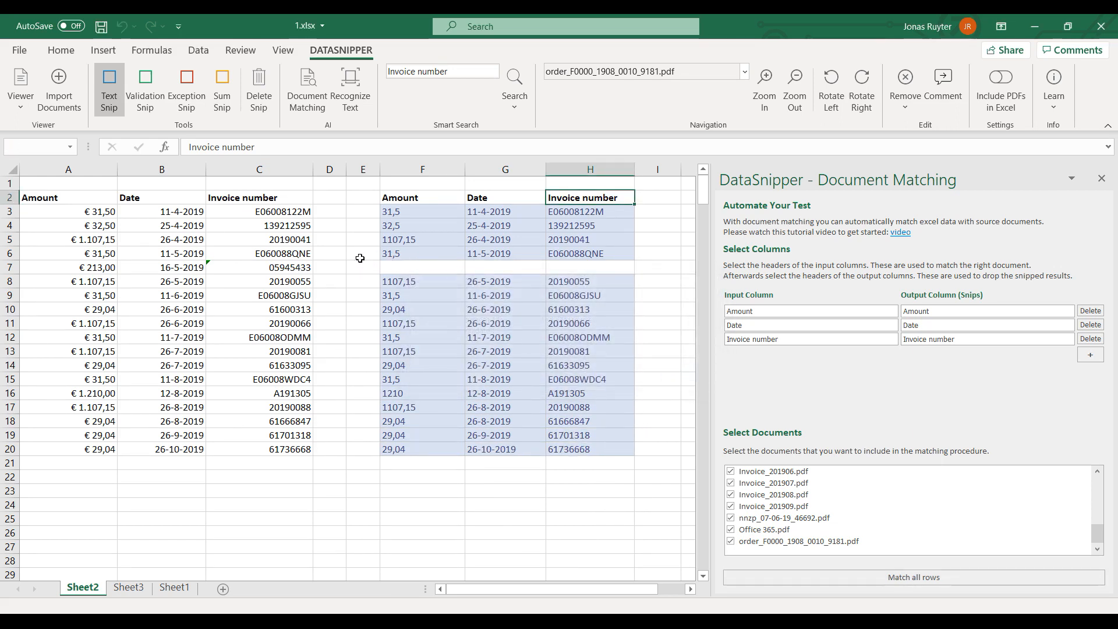
Step: Search the imported documents for unmatched invoice 05945433, finding no matches
left_click(299, 267)
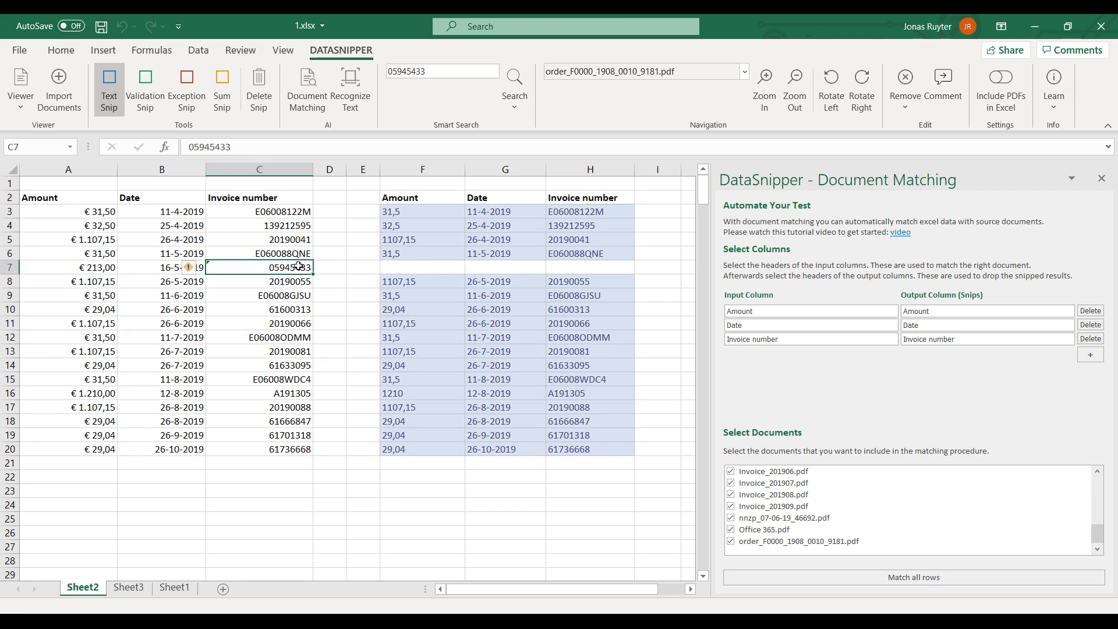
left_click(515, 77)
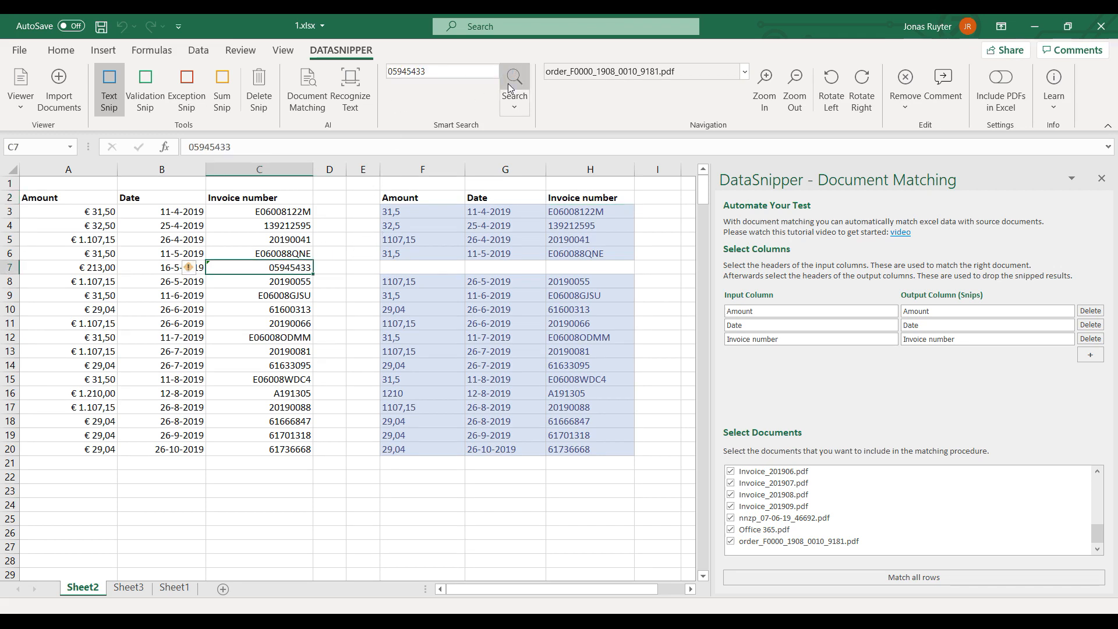
left_click(676, 375)
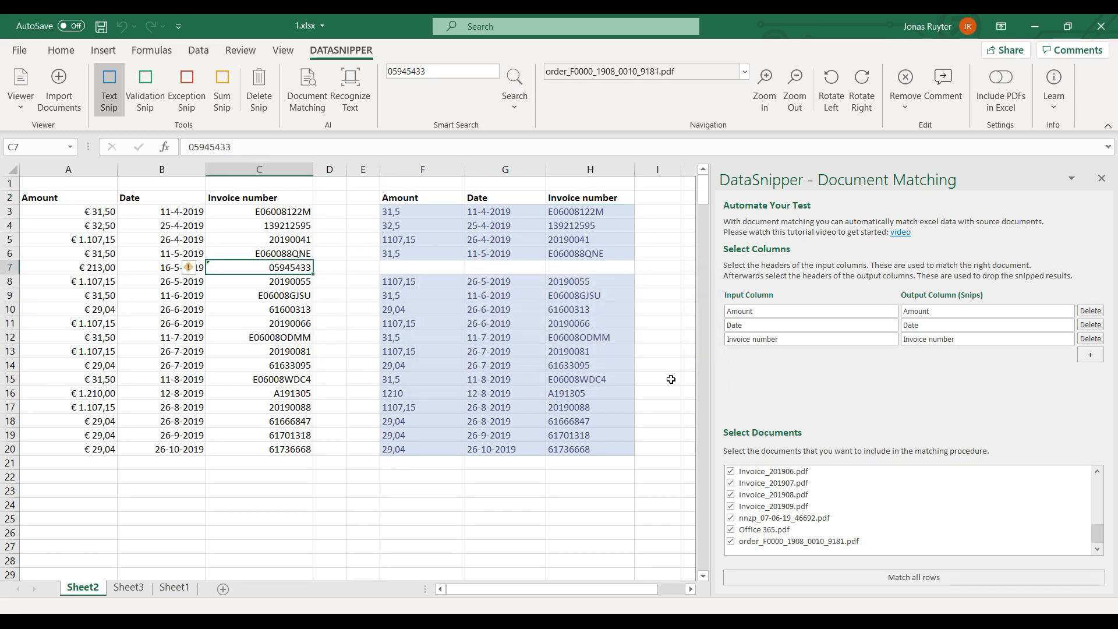
Step: Import DigiCert_Receipt_5945433.pdf from the Secret folder and rerun matching for all rows
left_click(65, 102)
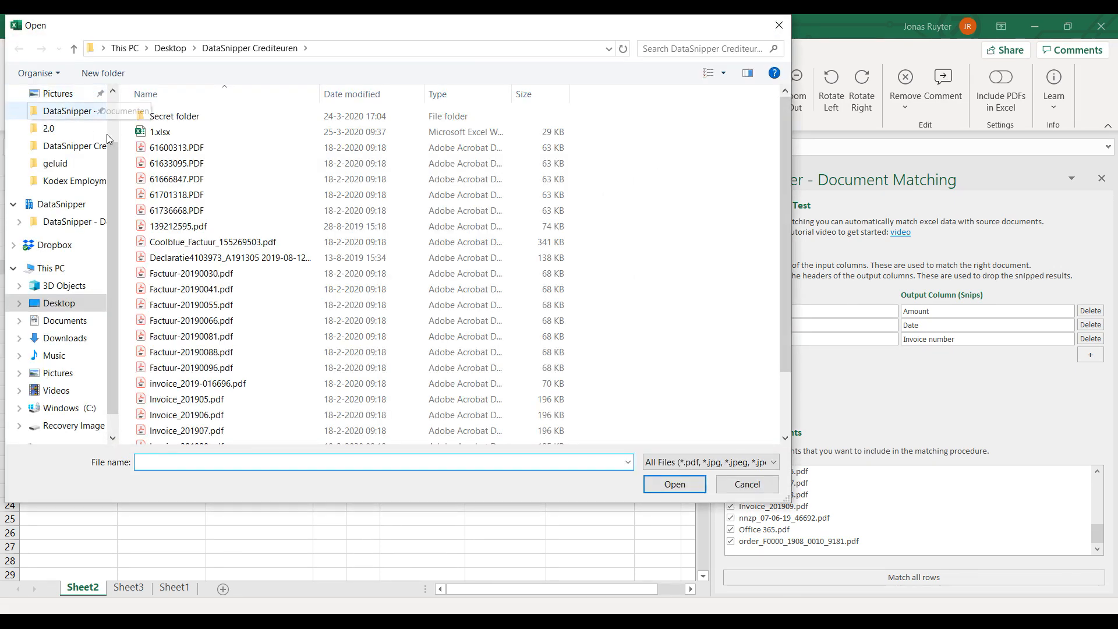
double_click(193, 117)
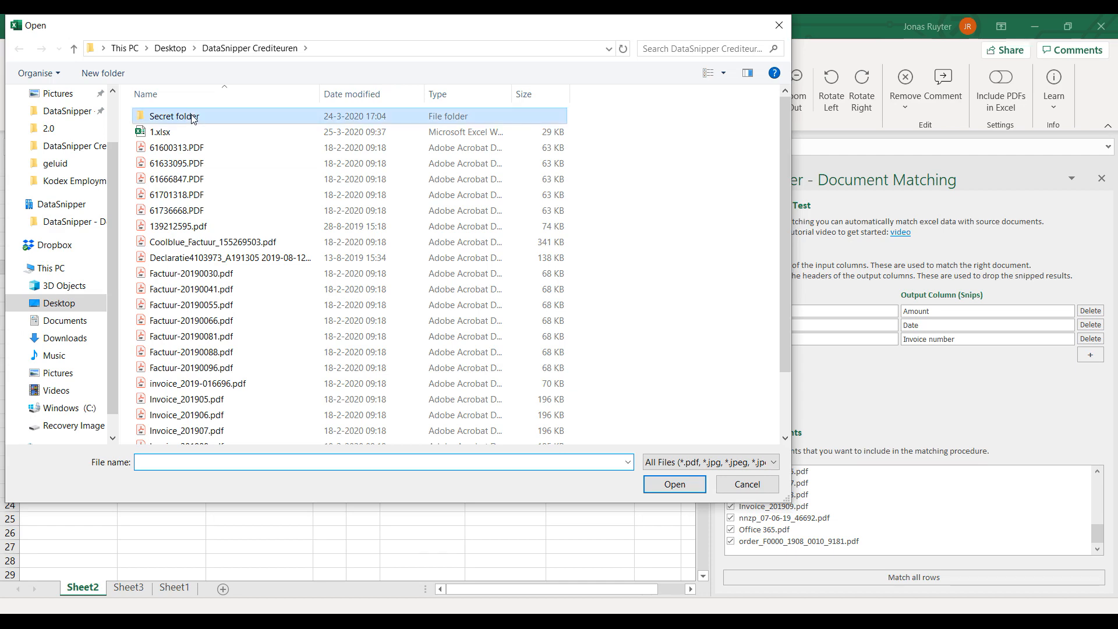
double_click(209, 118)
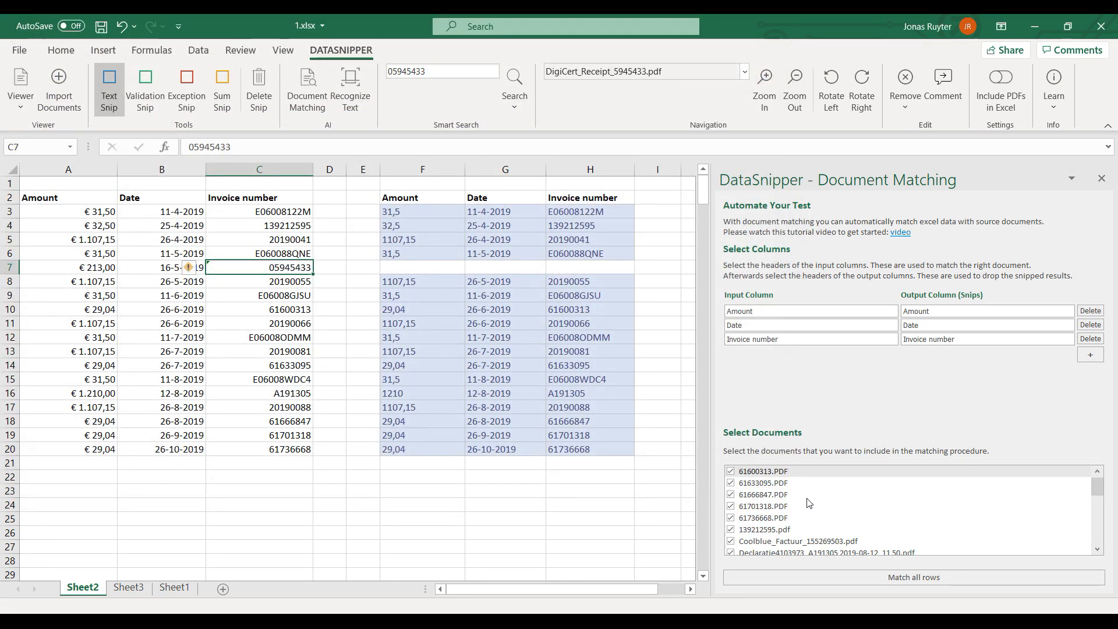
scroll(807, 502, "down", 3)
scroll(808, 502, "down", 3)
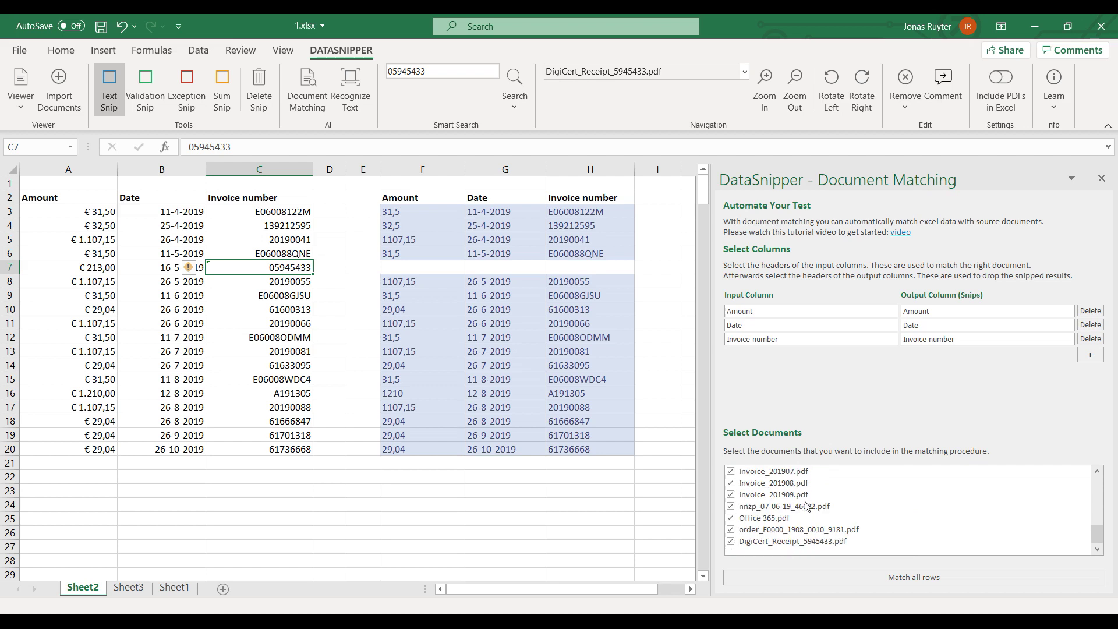
left_click(826, 577)
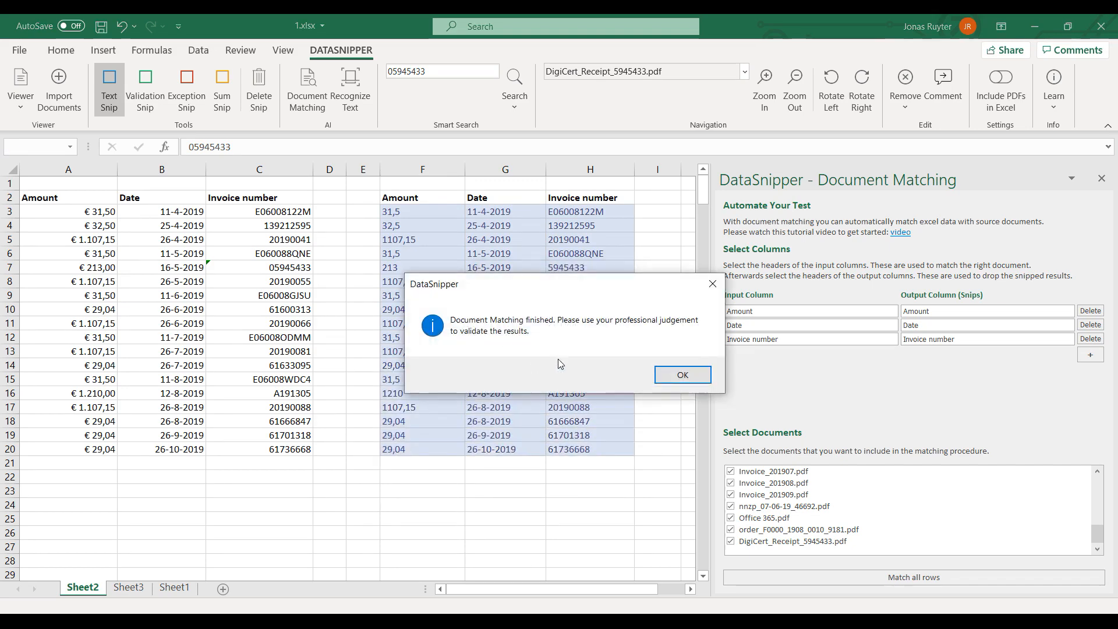
Step: Acknowledge the finished matching now that row 7 shows 213, 16-5-2019 and 5945433
left_click(681, 375)
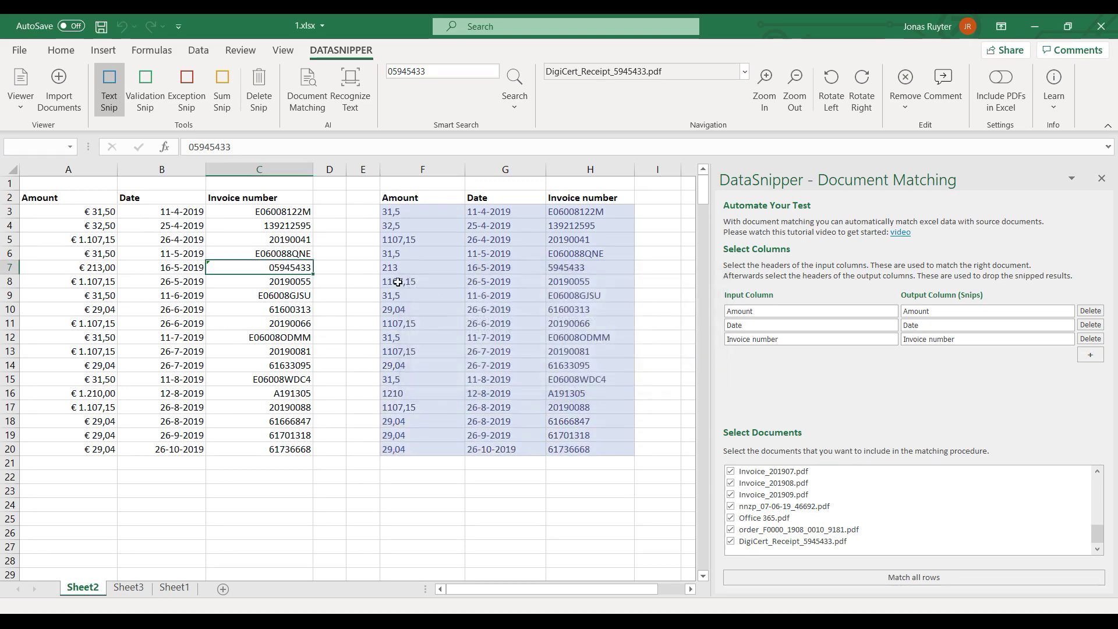
Step: Verify rows 3-6 matched values (31,5, 139212595, 32,5, 26-4-2019, 20190041, 11-5-2019) against their invoices
left_click(408, 214)
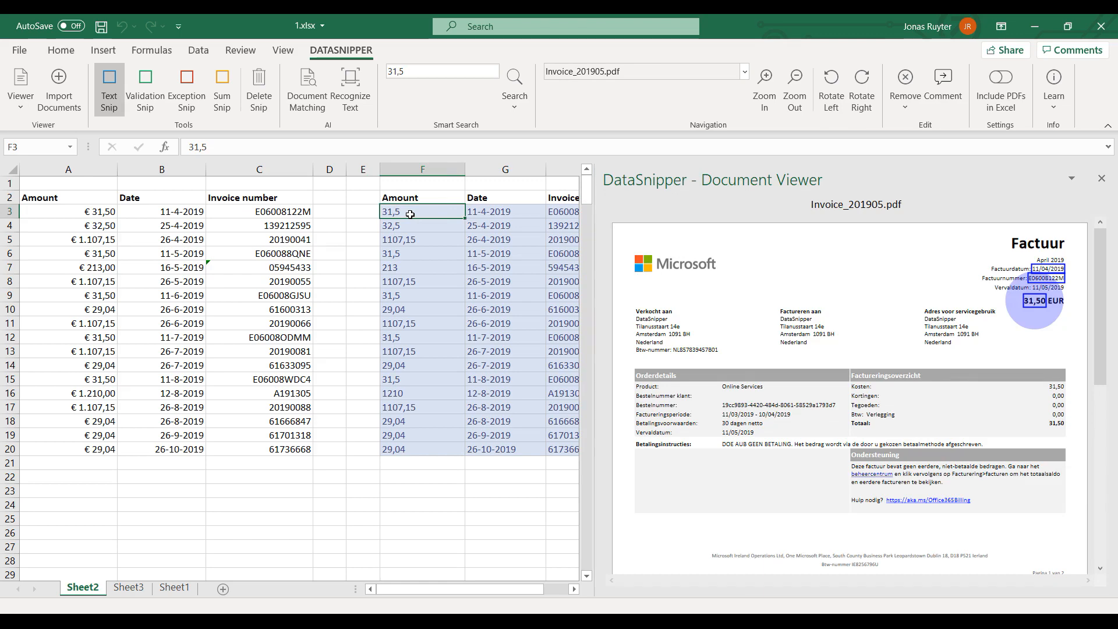
key("Right")
key("Right")
key("Down")
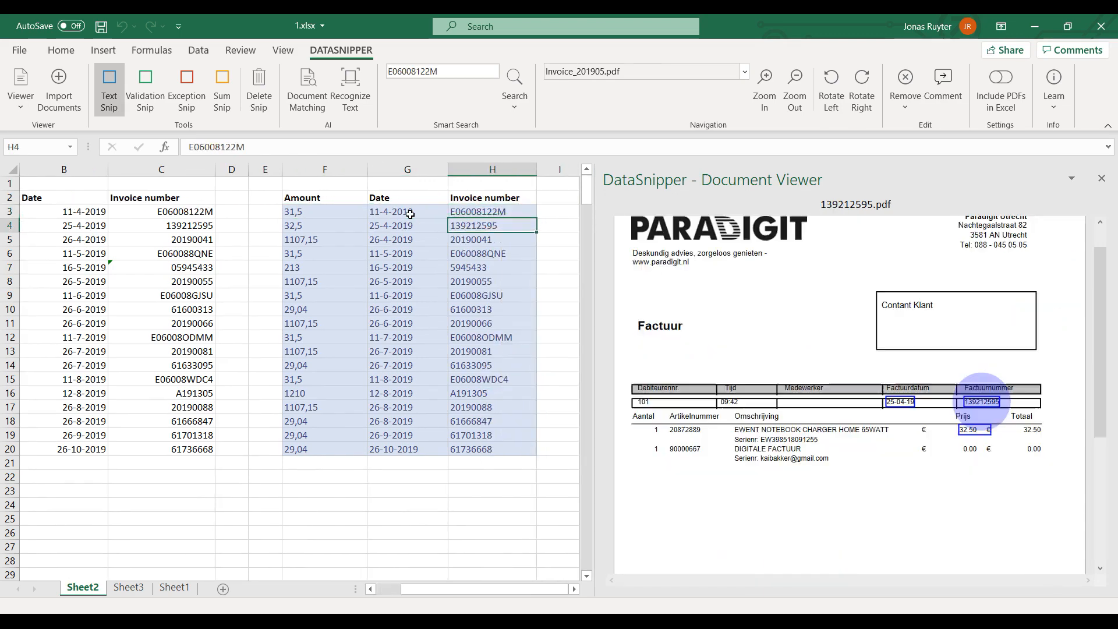
key("Left")
key("Left")
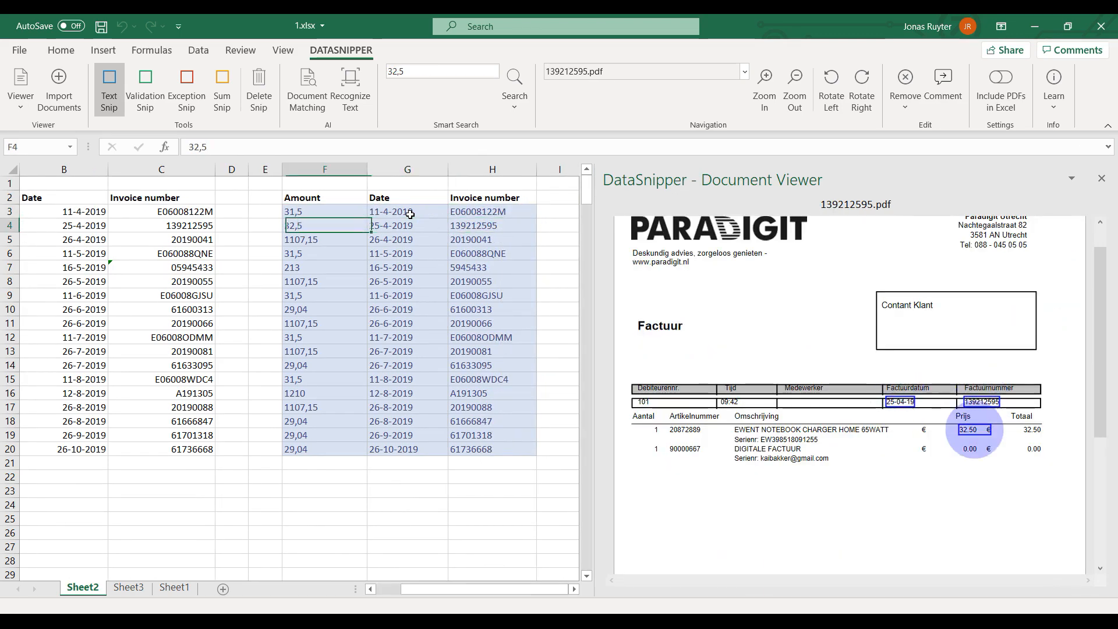
key("Down")
key("Right")
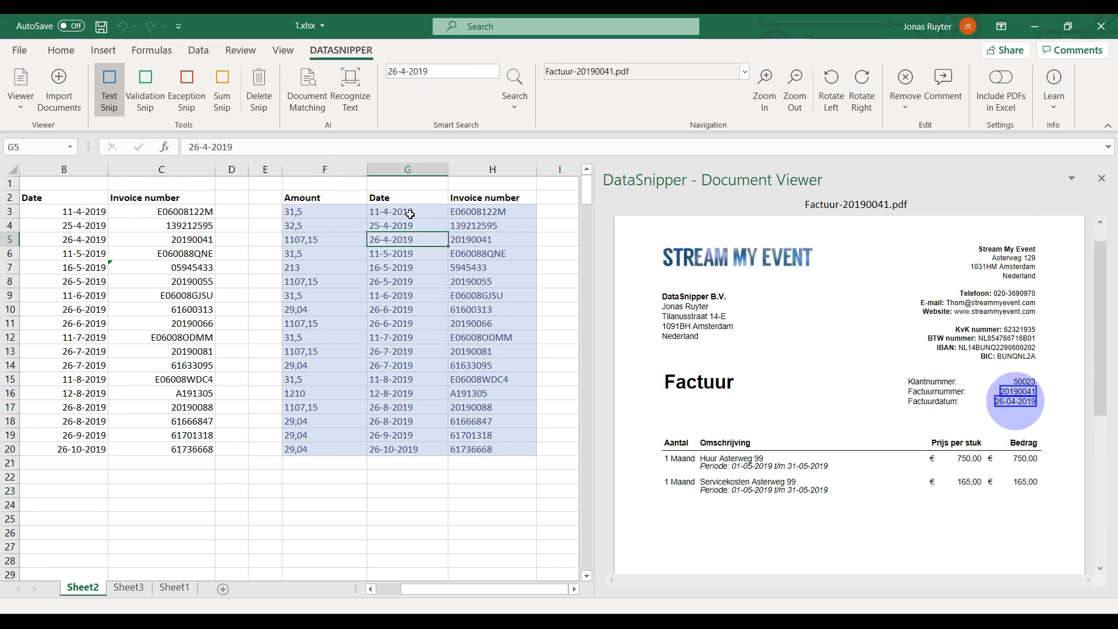
key("Right")
key("Down")
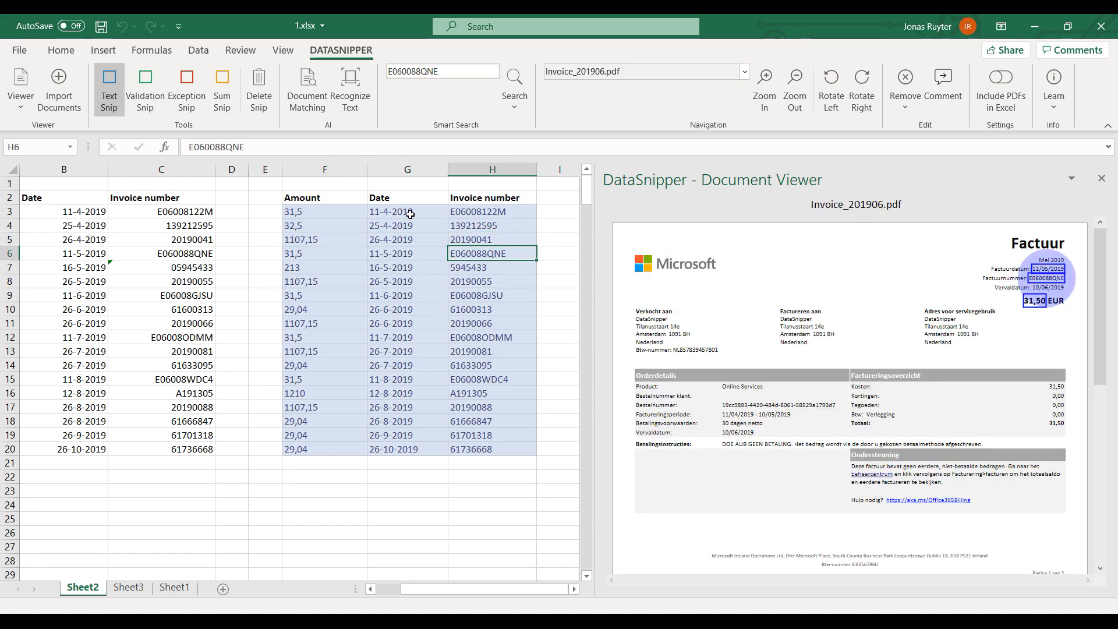
key("Left")
key("Left")
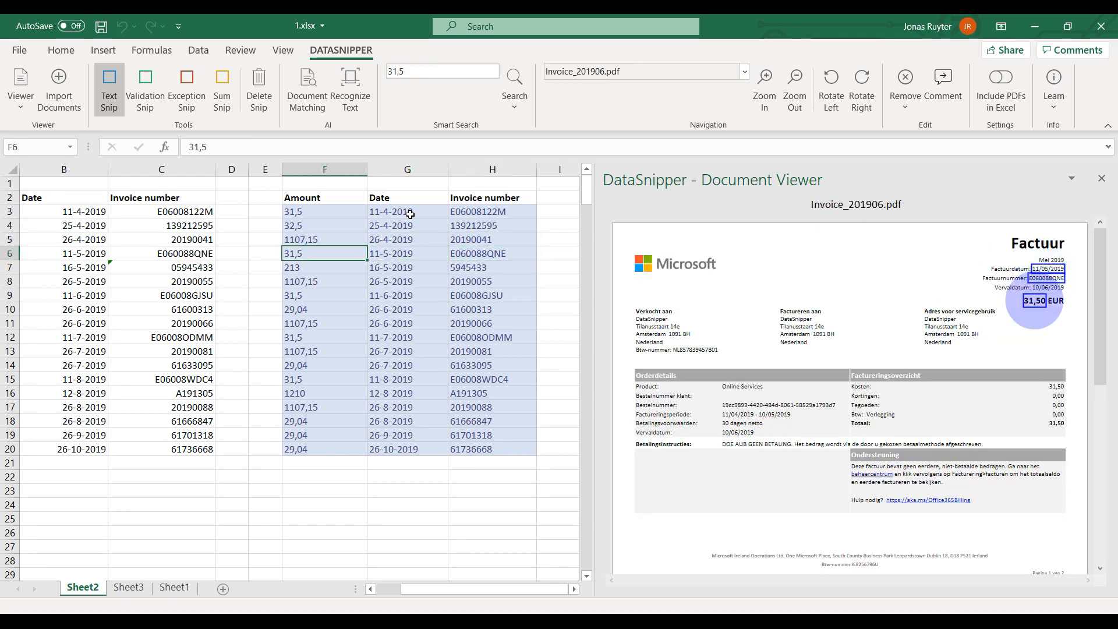
Step: Verify rows 7-10 values (16-5-2019, 20190055, 1.107,15, E06008GJSU, 61600313) against their invoices
key("Down")
key("Right")
key("Right")
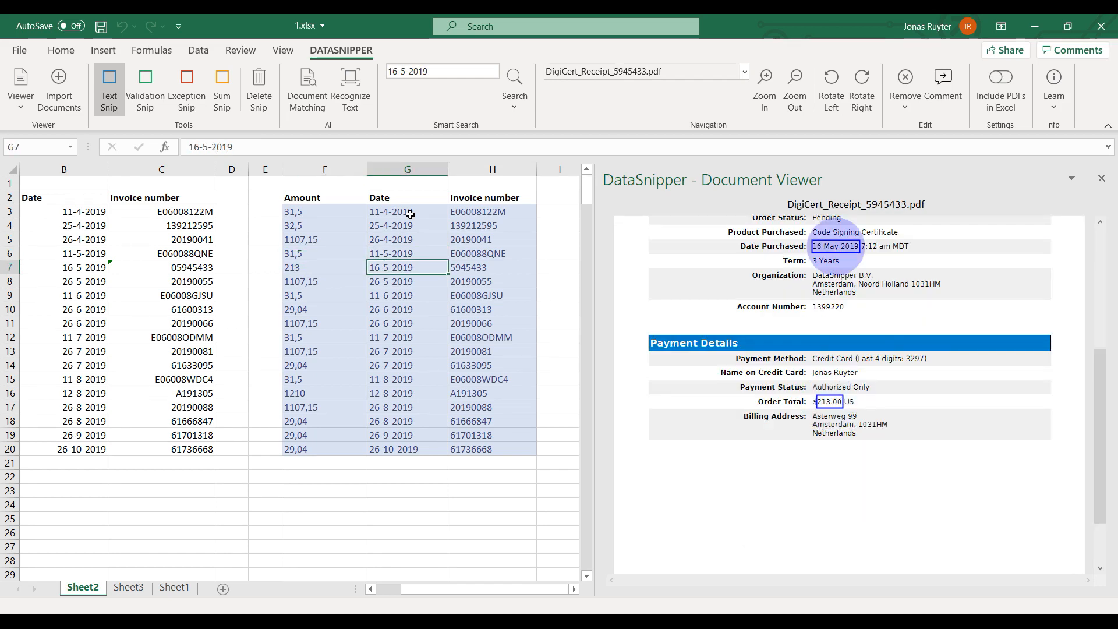
key("Down")
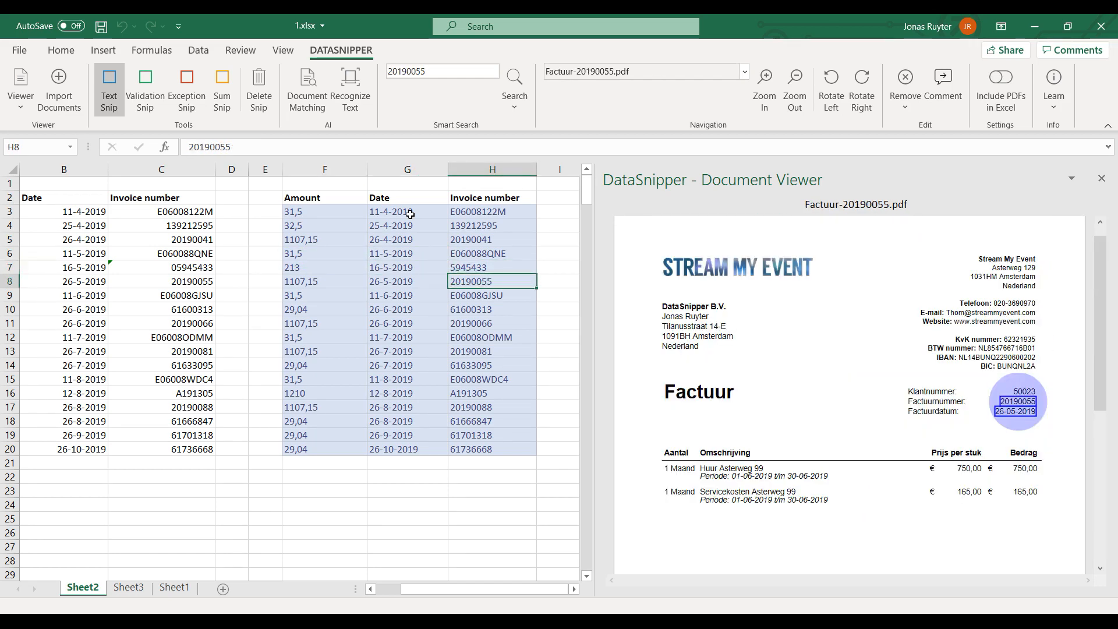
key("Left")
key("Left")
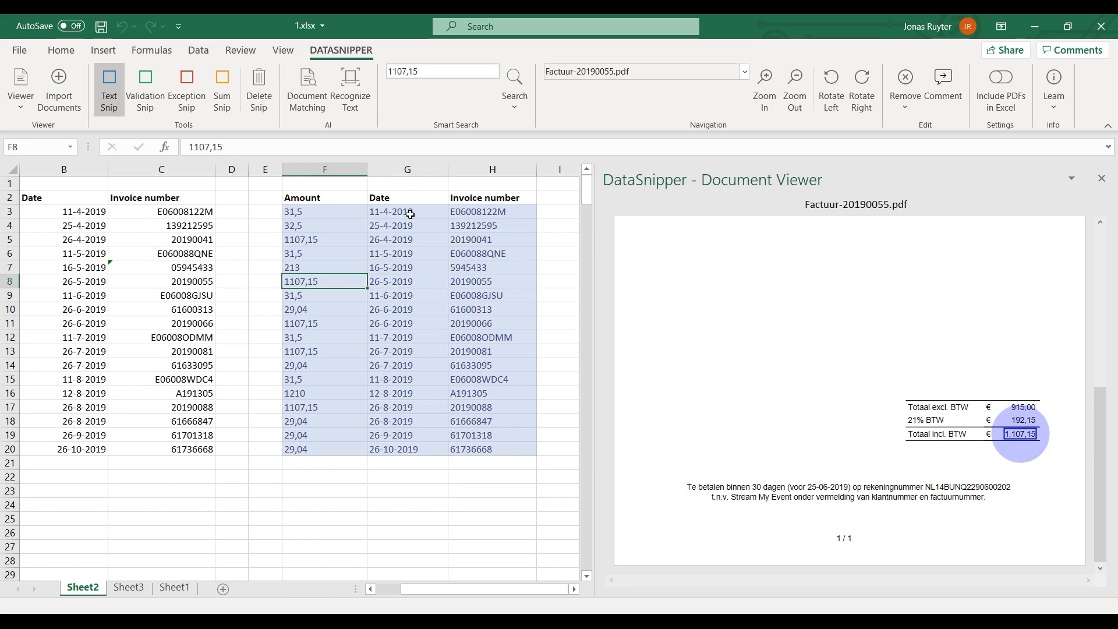
key("Down")
key("Right")
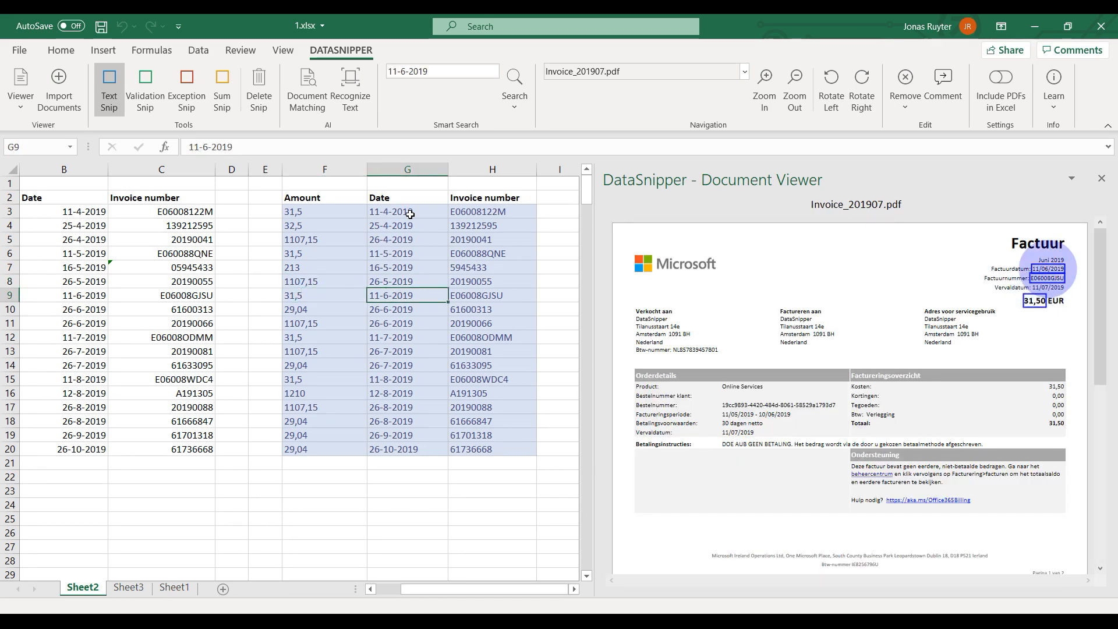
key("Right")
key("Down")
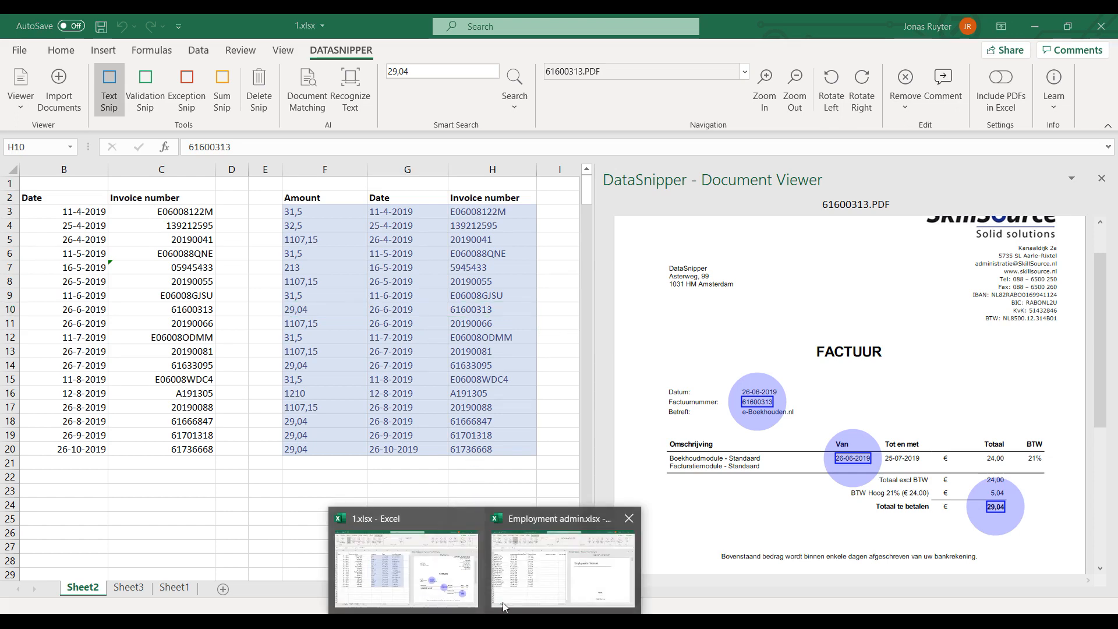
left_click(513, 597)
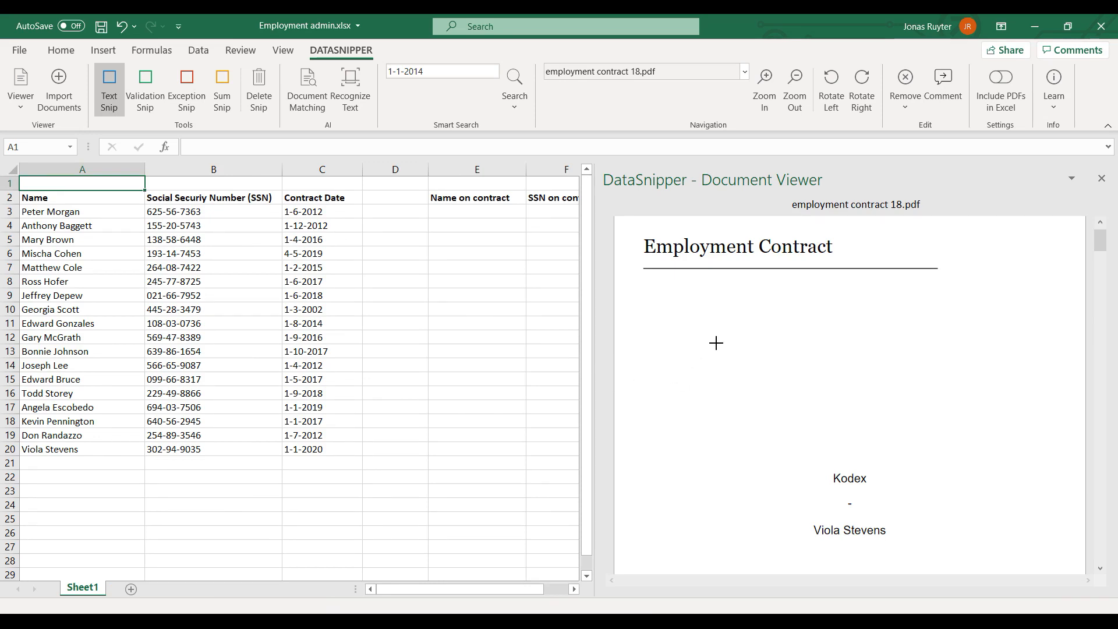
scroll(710, 328, "down", 2)
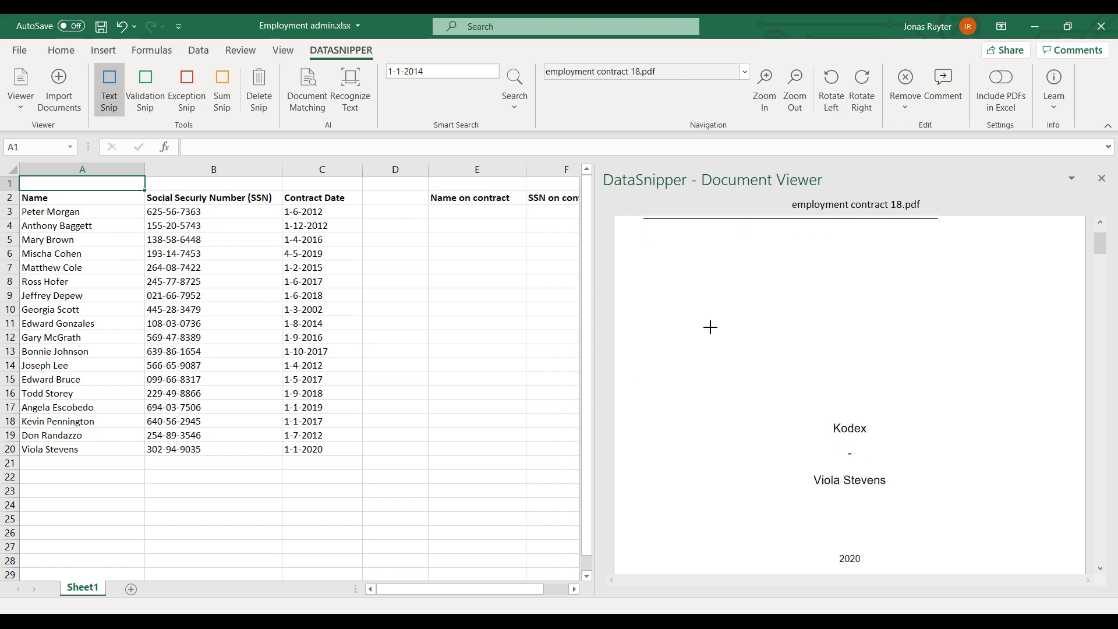
scroll(711, 328, "down", 1)
scroll(712, 325, "down", 1)
scroll(713, 325, "down", 2)
scroll(714, 324, "down", 1)
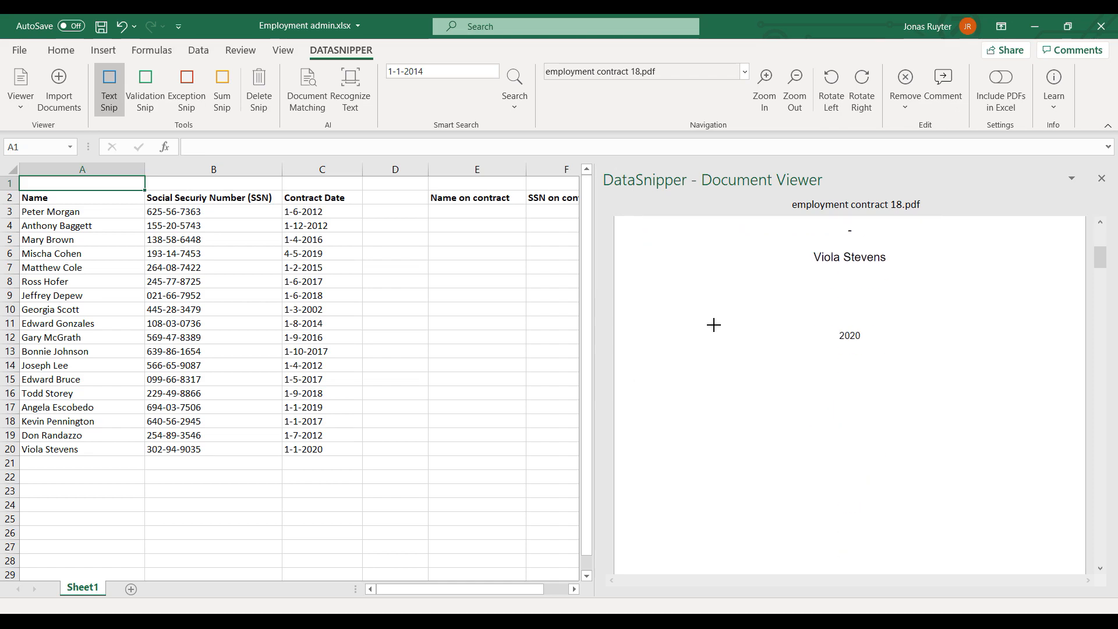
scroll(714, 324, "down", 2)
scroll(714, 325, "down", 3)
scroll(713, 324, "down", 2)
scroll(714, 323, "down", 1)
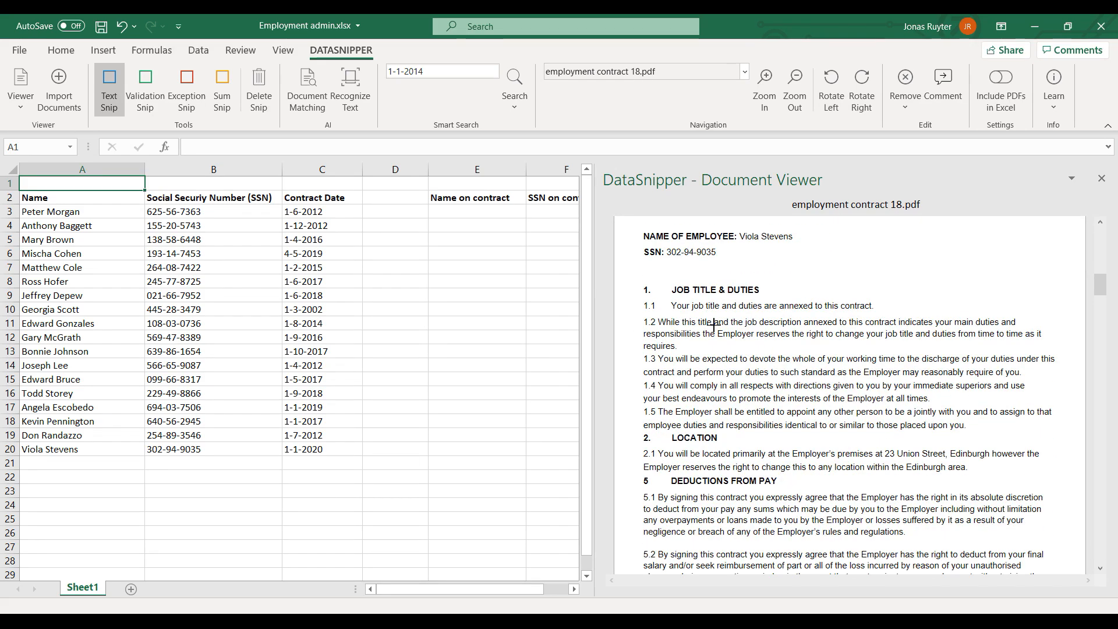
scroll(711, 324, "down", 2)
scroll(711, 322, "down", 3)
scroll(698, 316, "down", 1)
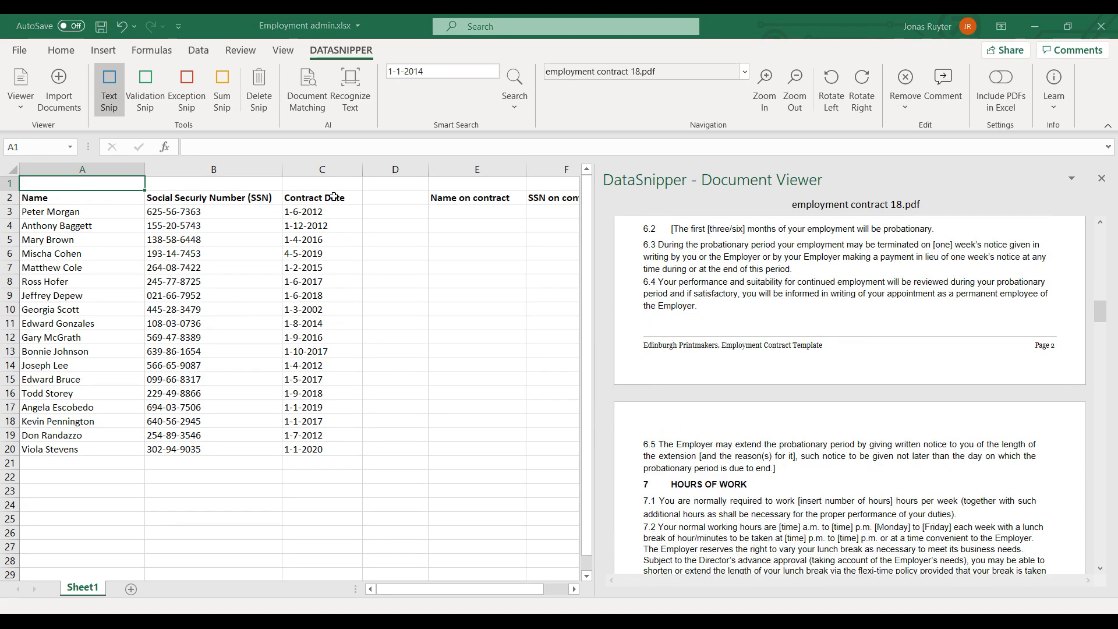
left_click(325, 212)
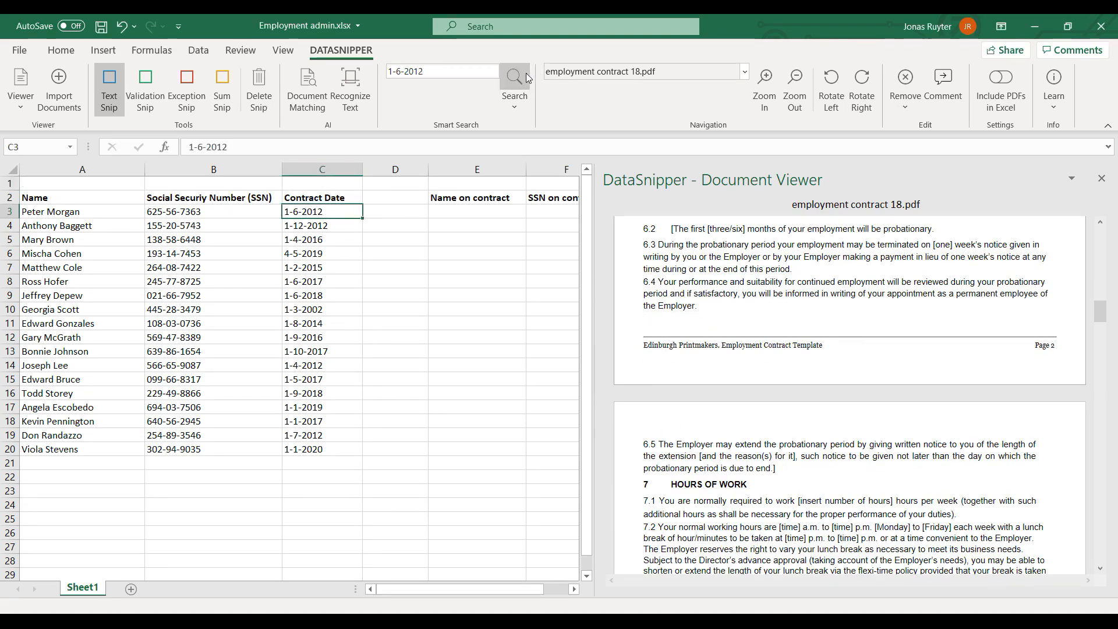
left_click(515, 84)
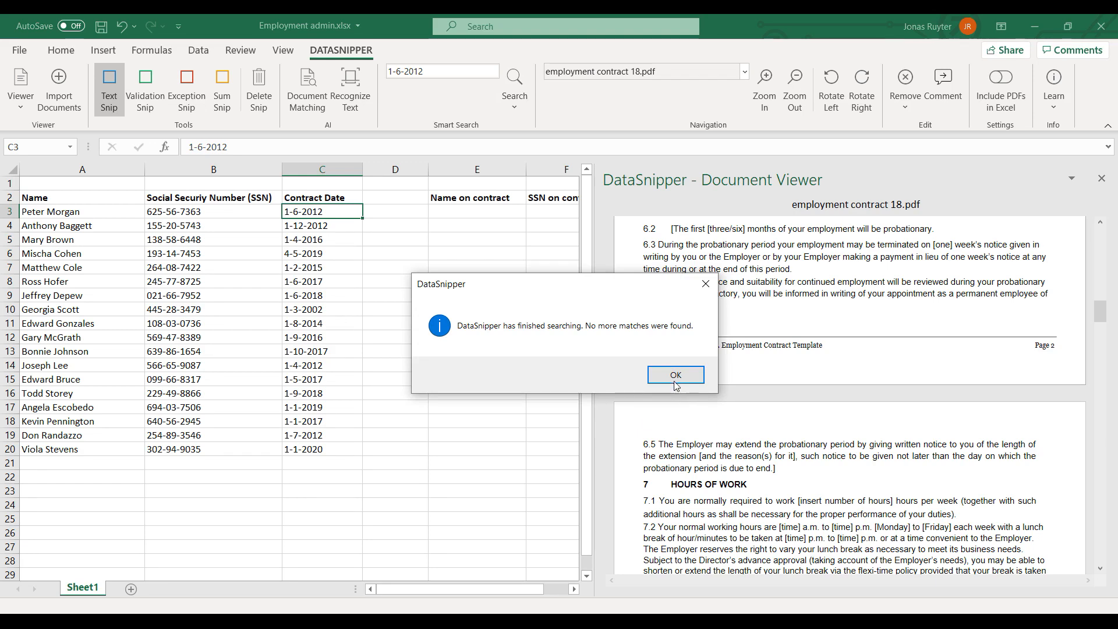
left_click(673, 377)
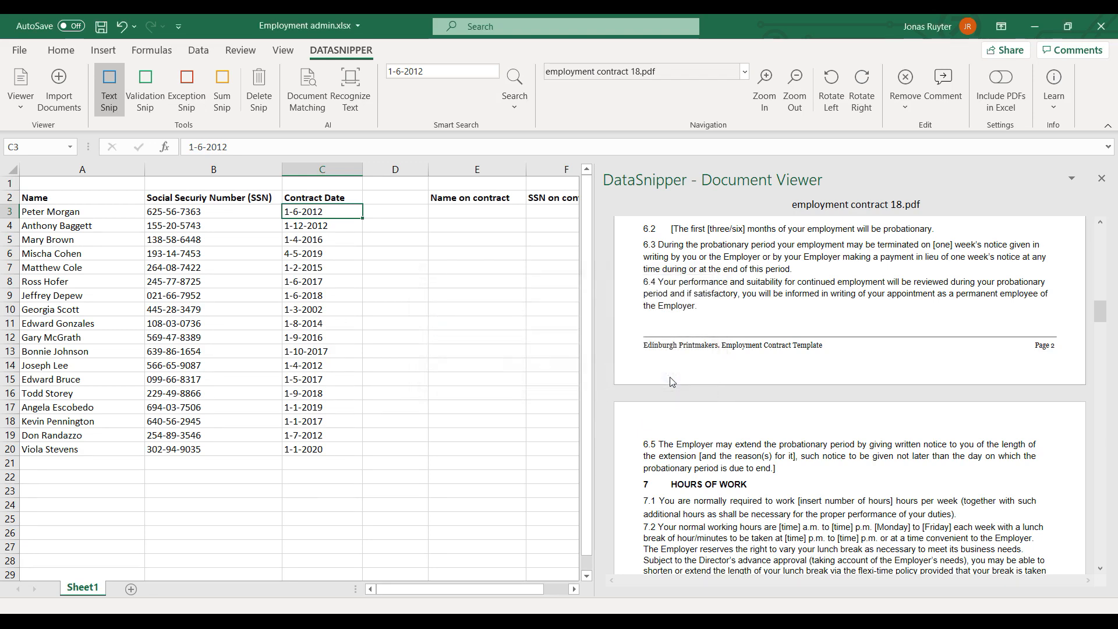
Step: Set Name and SSN as matching inputs with Name on contract and SSN on contract as outputs
left_click(308, 87)
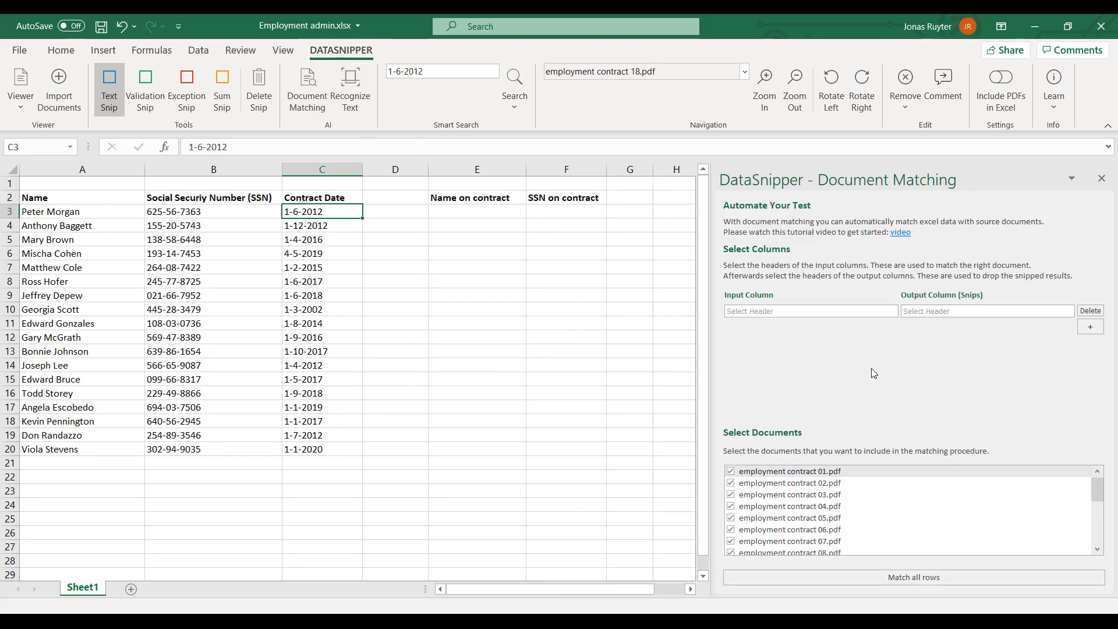
left_click(790, 310)
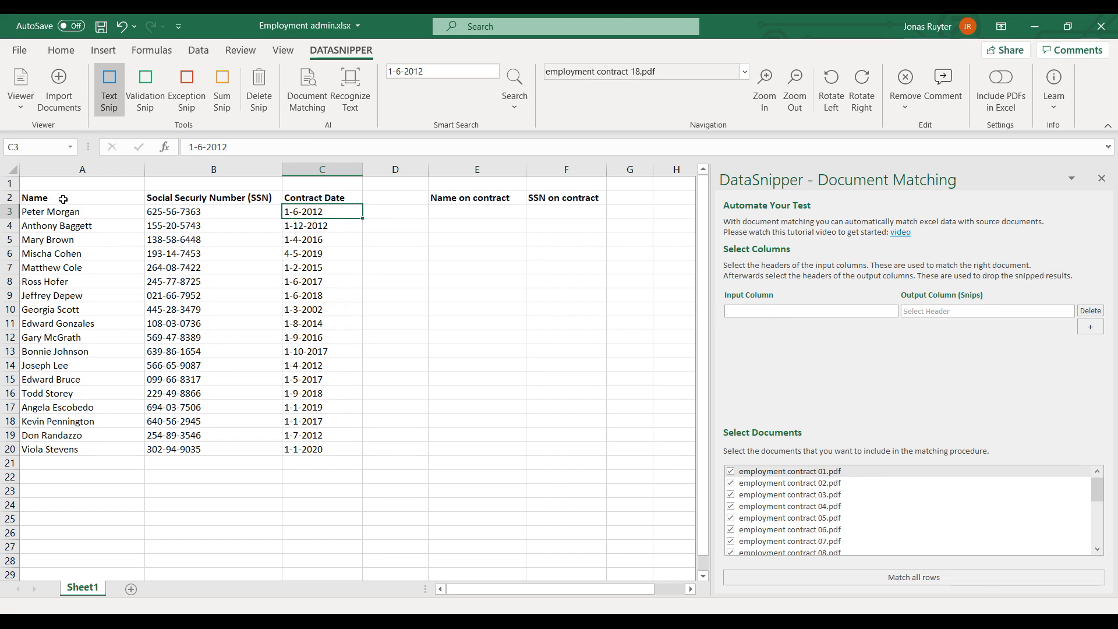
left_click(62, 199)
left_click(228, 198)
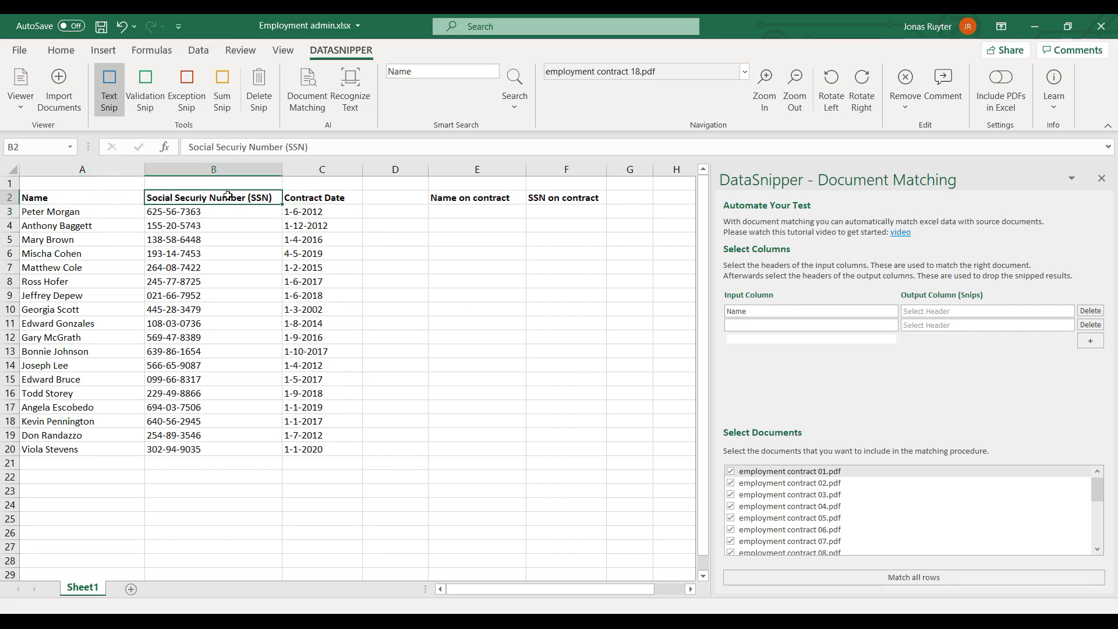
left_click(510, 197)
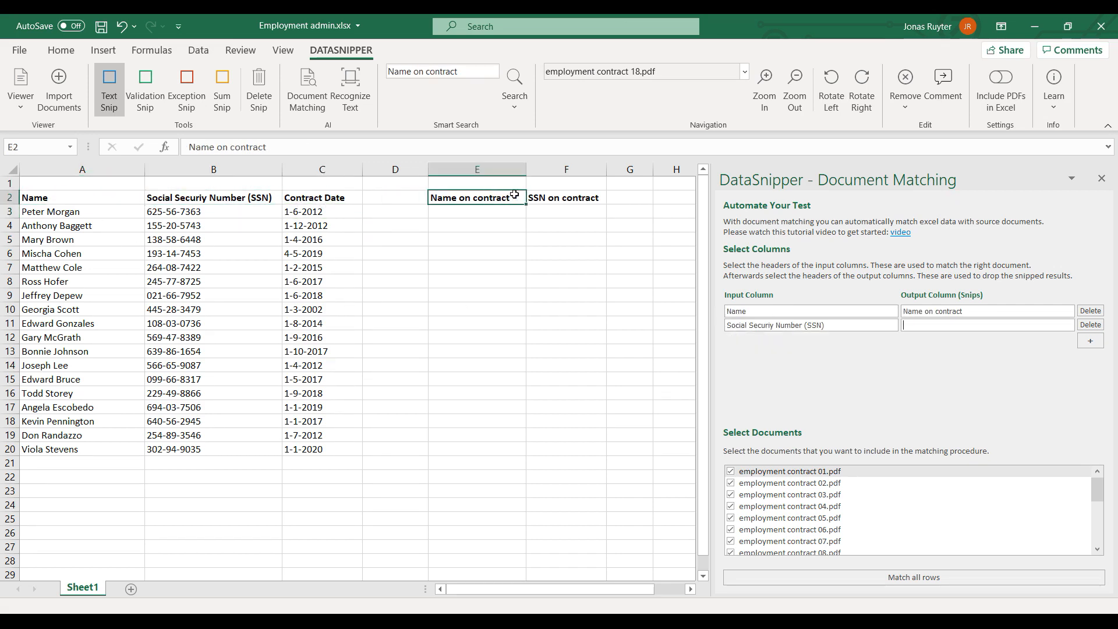
left_click(560, 198)
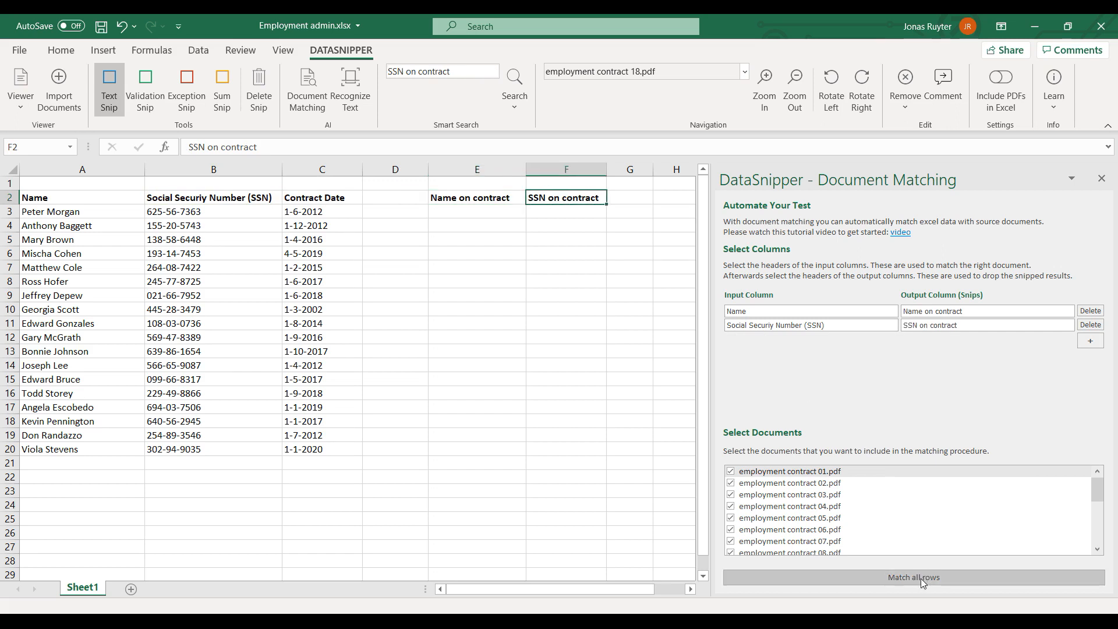
scroll(919, 505, "down", 4)
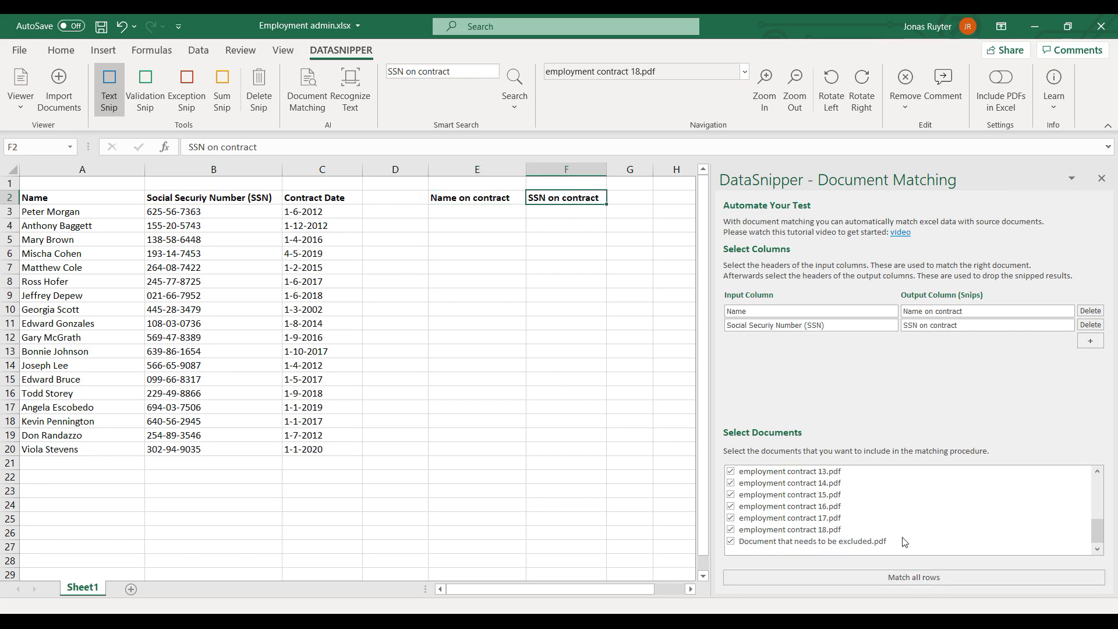
left_click(732, 542)
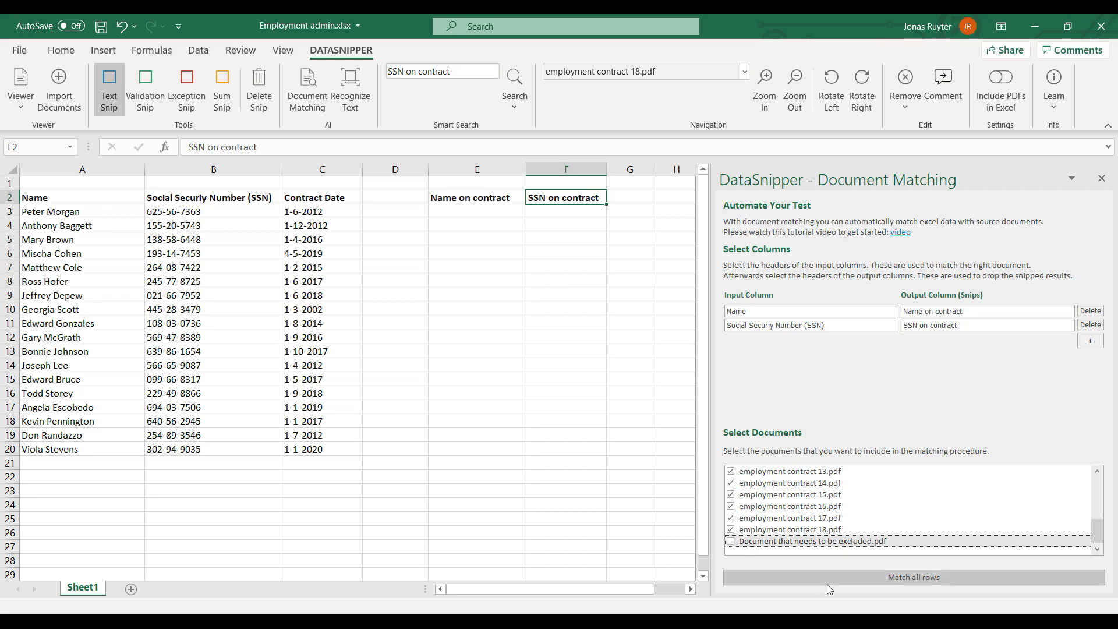
left_click(829, 583)
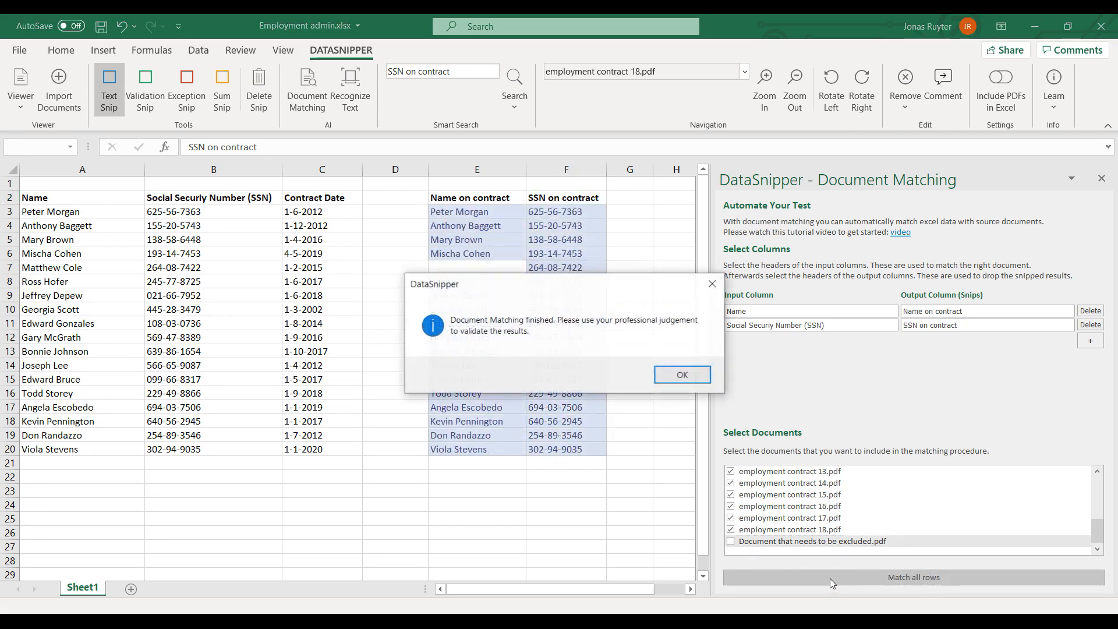
left_click(681, 375)
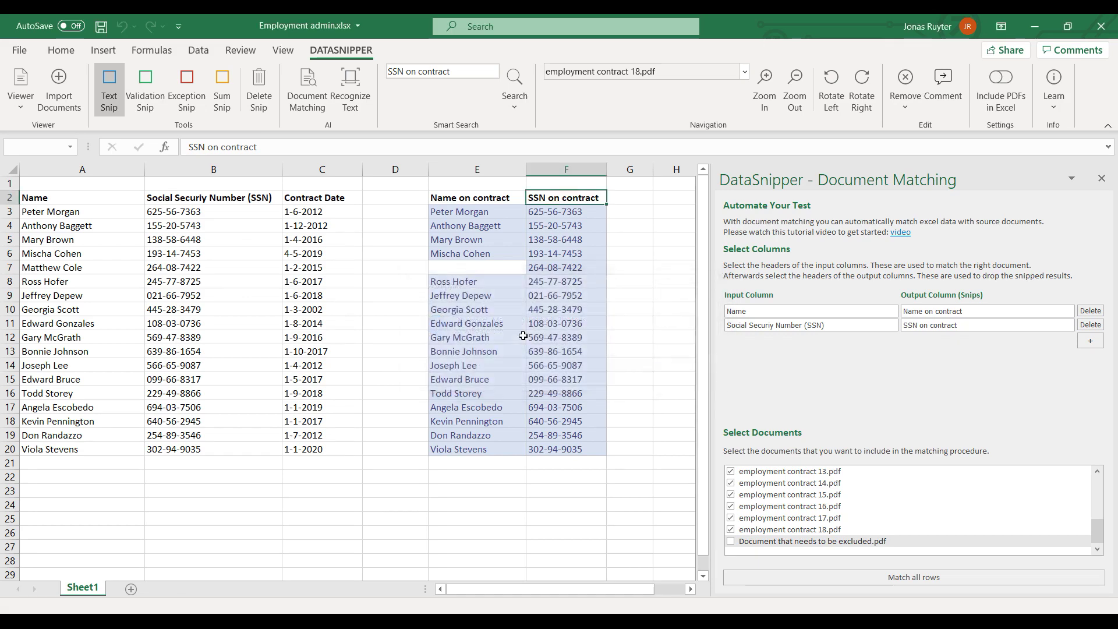
left_click(495, 212)
key("Right")
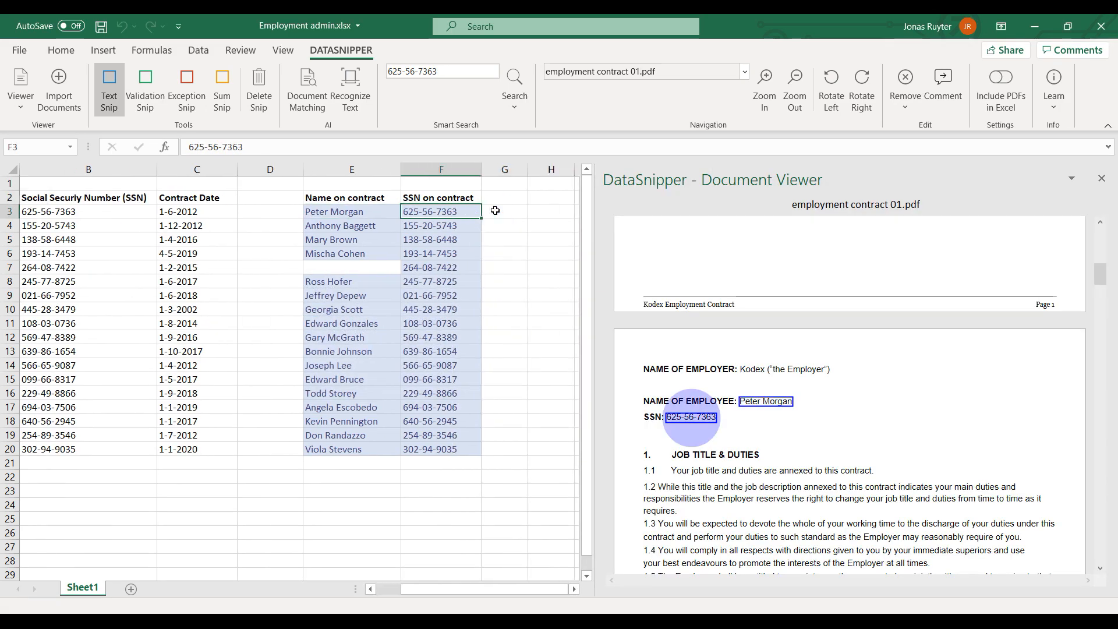
key("Down")
key("Left")
key("Down")
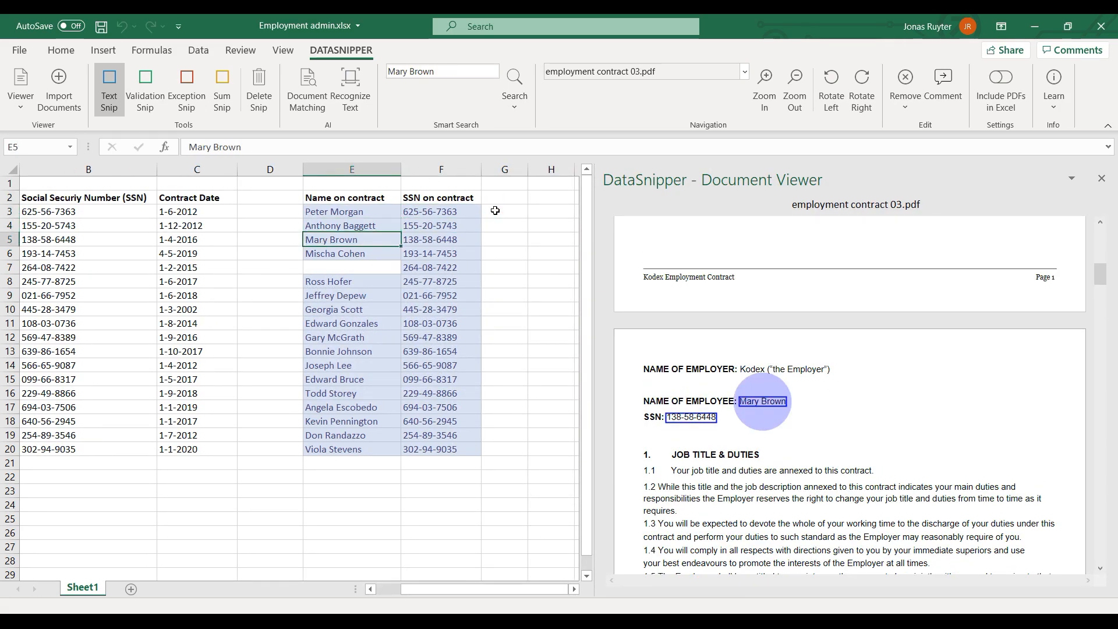
key("Right")
key("Down")
key("Left")
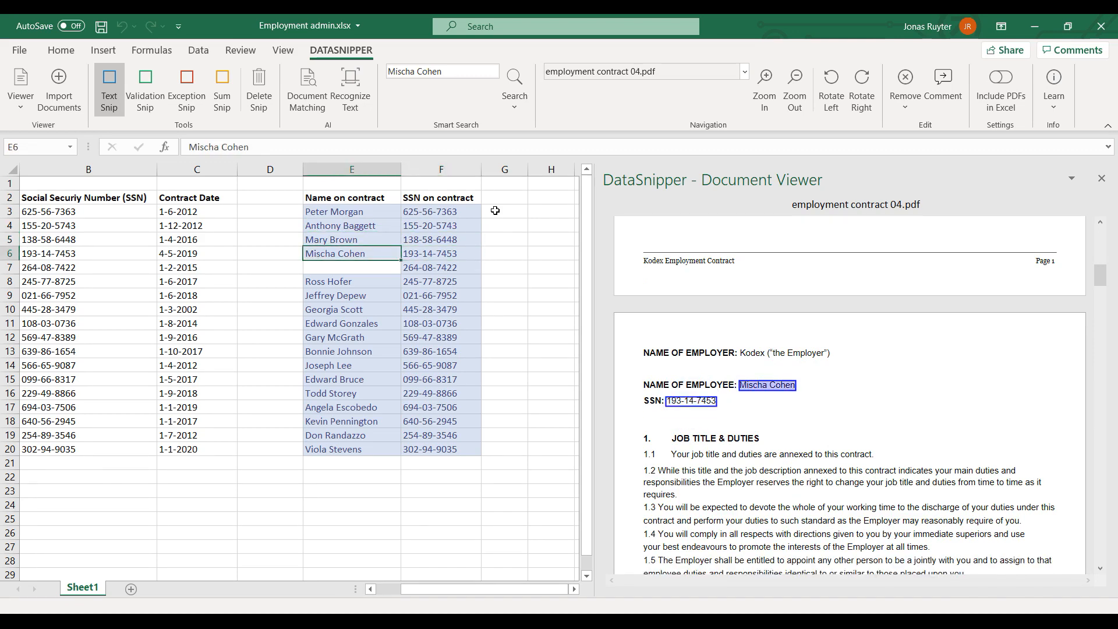
key("Down")
key("Right")
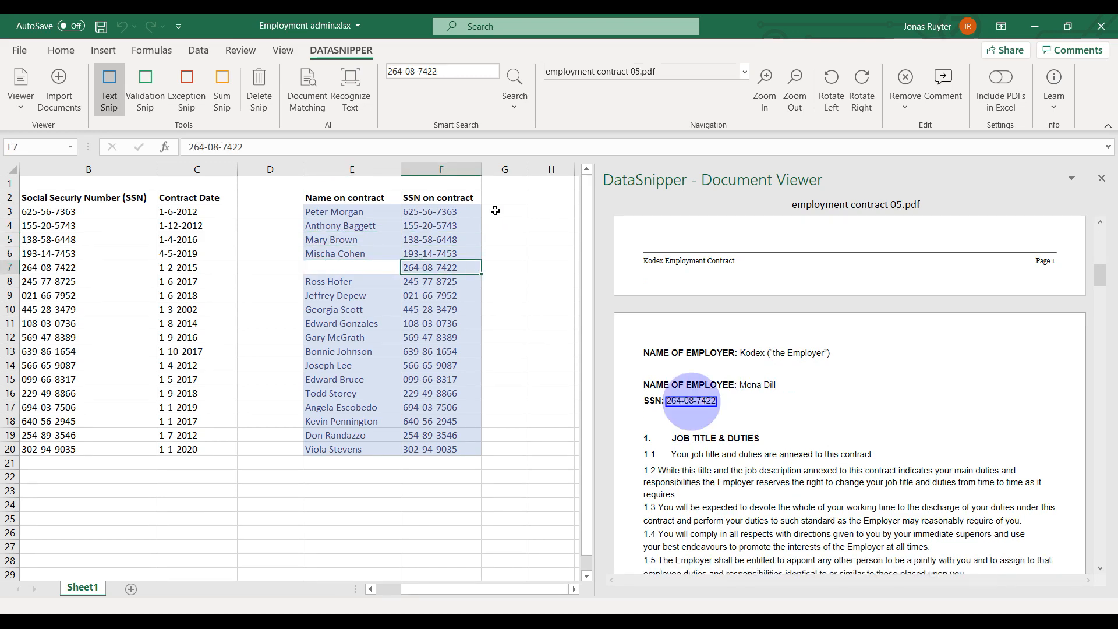
left_click_drag(489, 590, 442, 588)
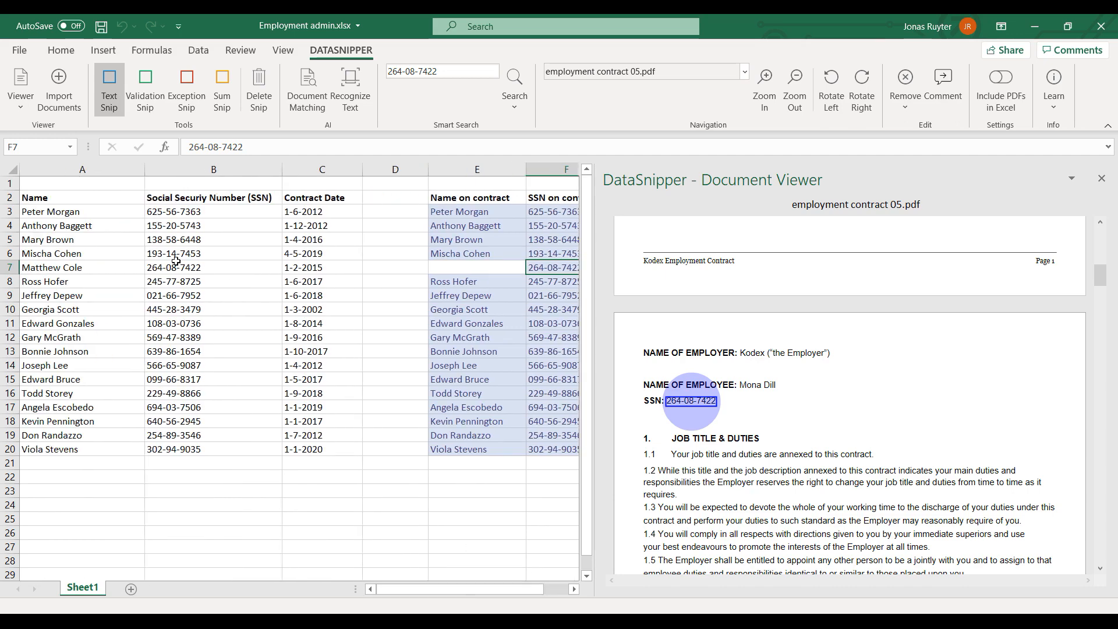
left_click(72, 267)
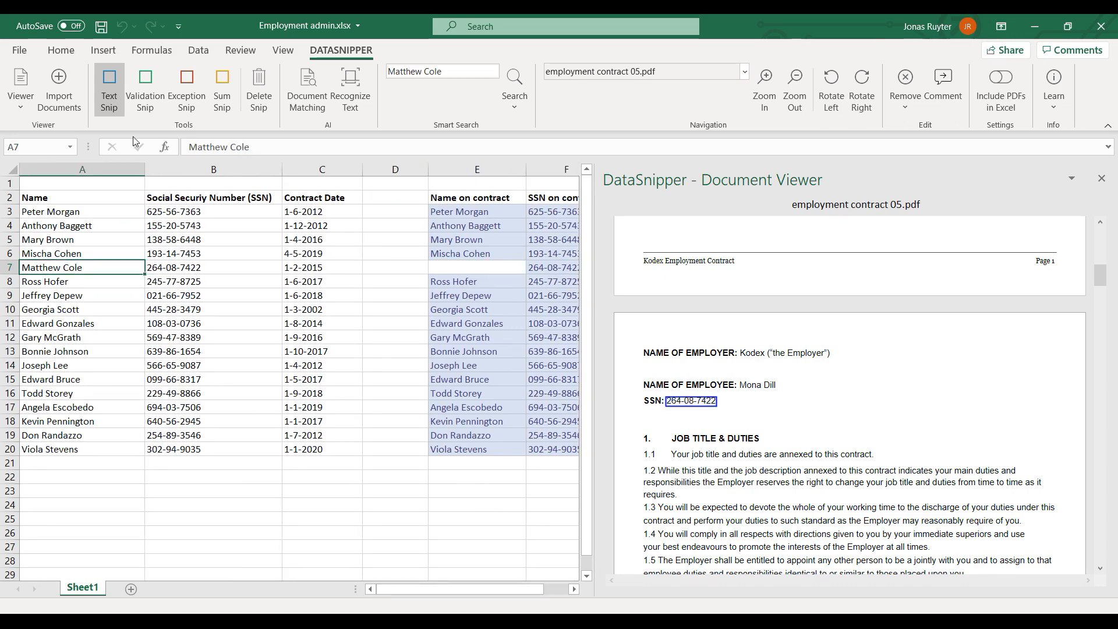
left_click(187, 96)
left_click(437, 269)
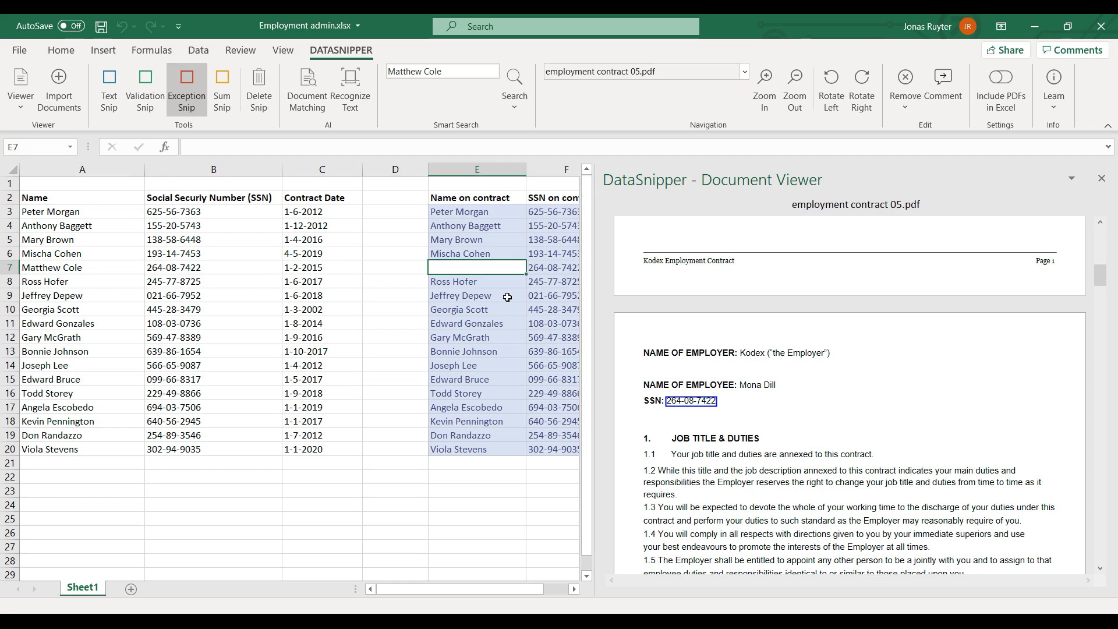
left_click_drag(782, 377, 736, 393)
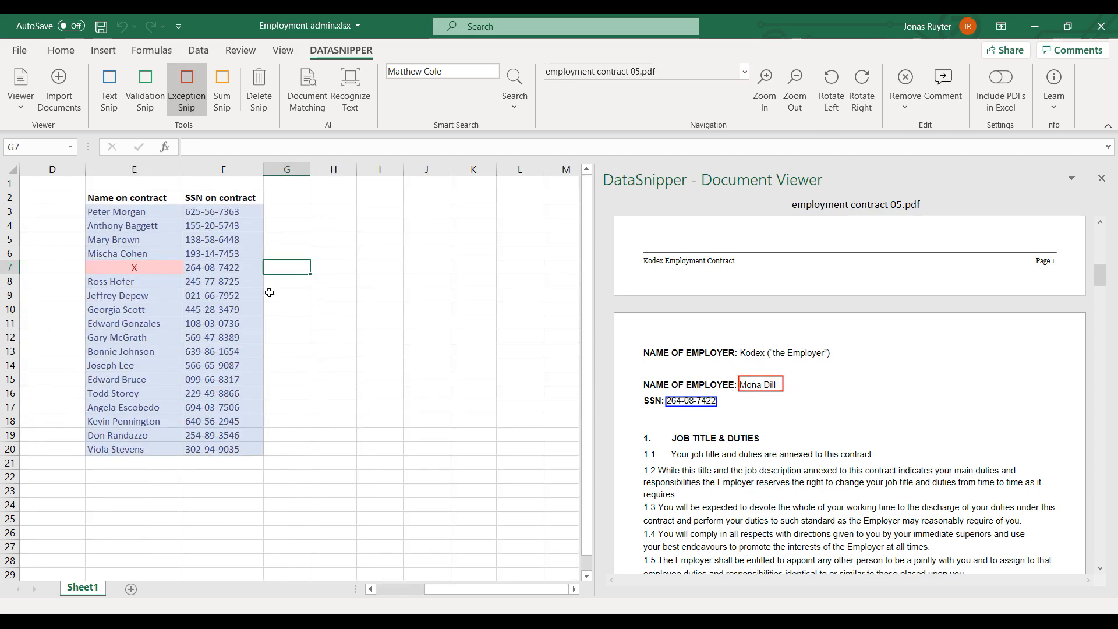
left_click_drag(480, 589, 428, 587)
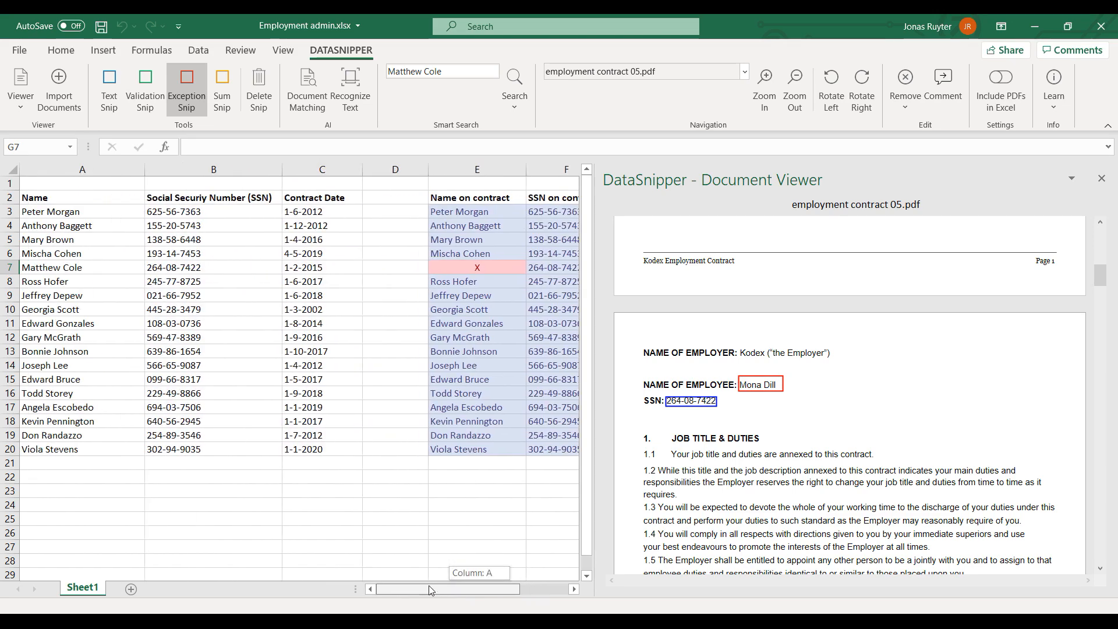
left_click(558, 265)
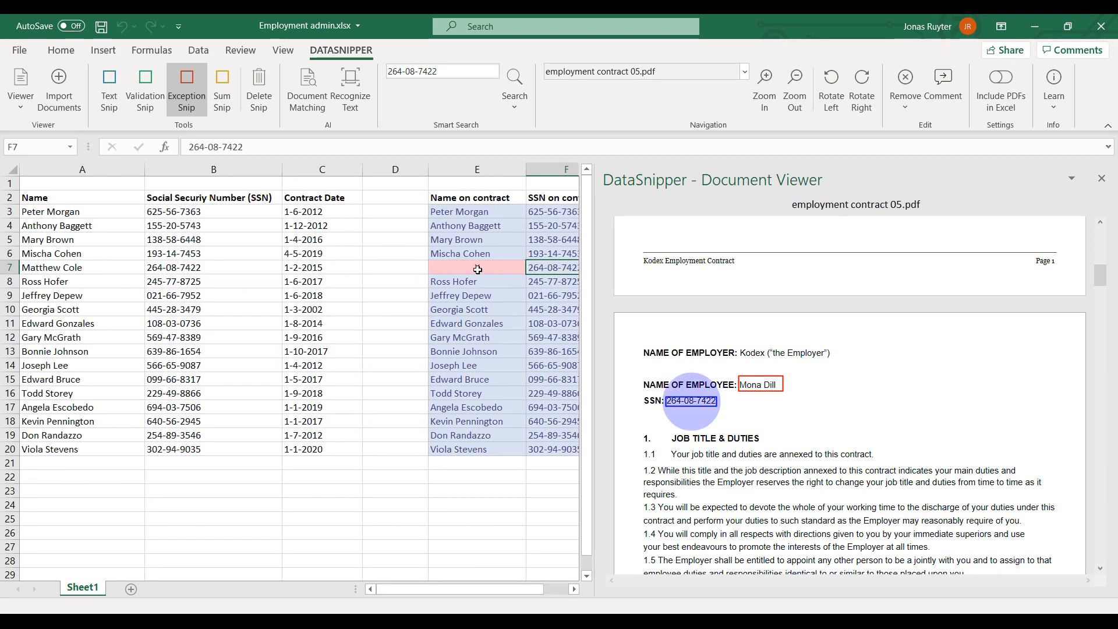